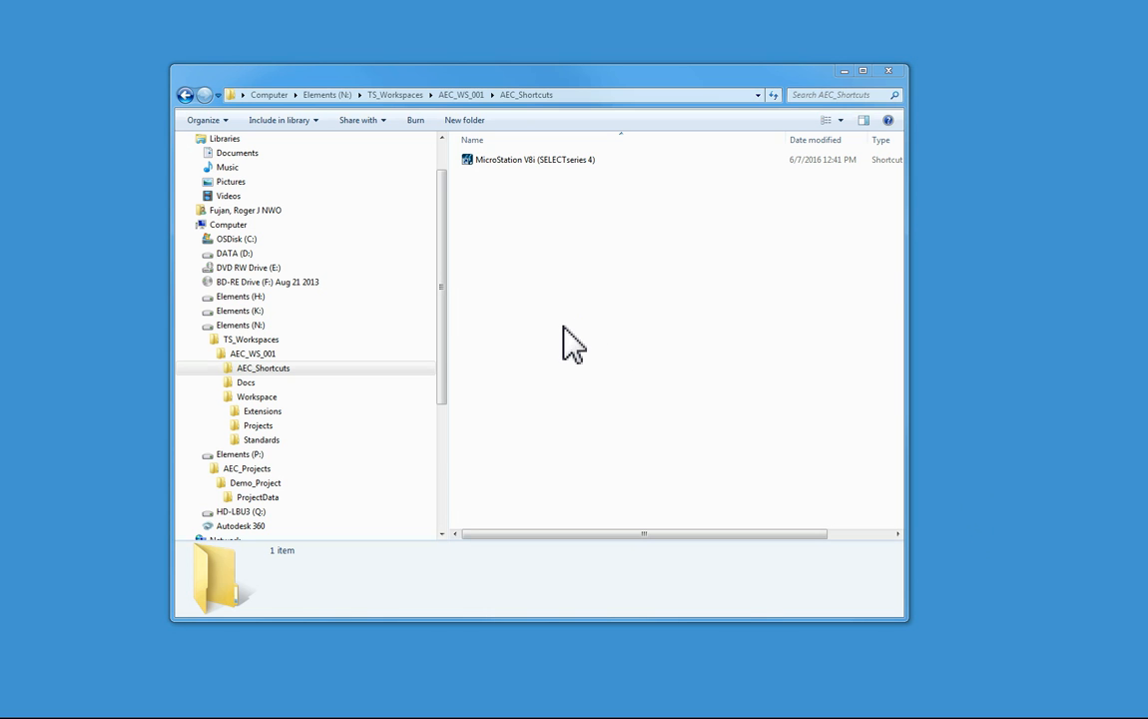
Open AEC_WS_001_Managers_Guide.pdf from the Docs folder and show the end of its bookmark list.
click(245, 384)
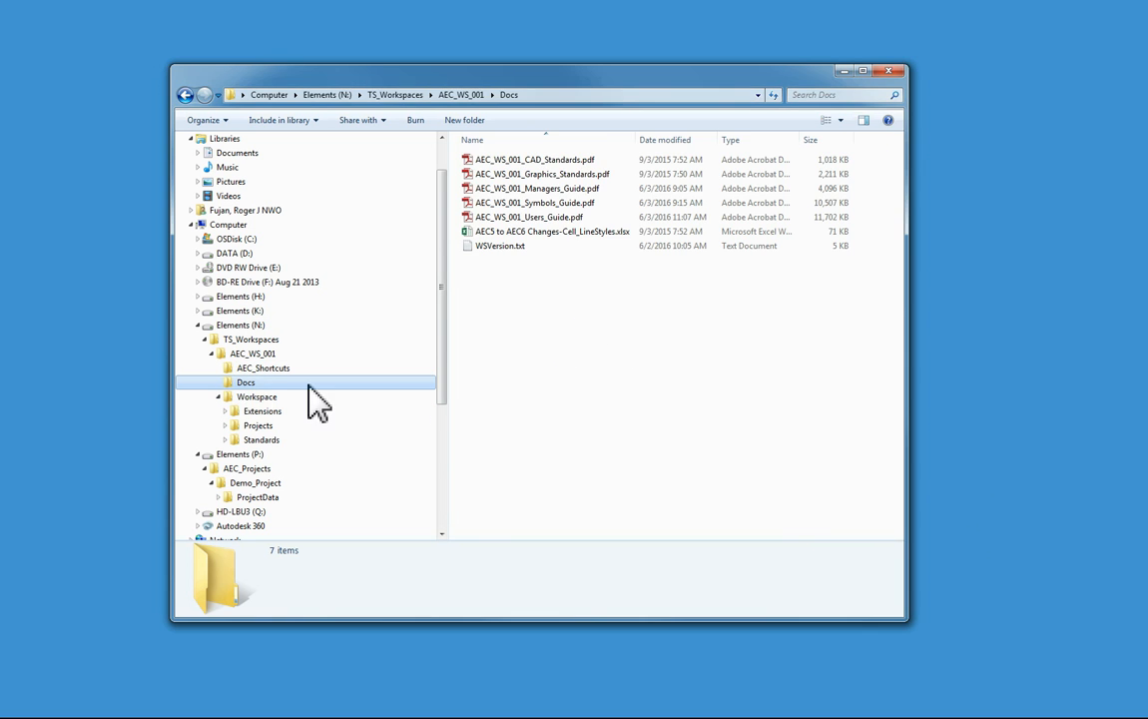
double_click(512, 188)
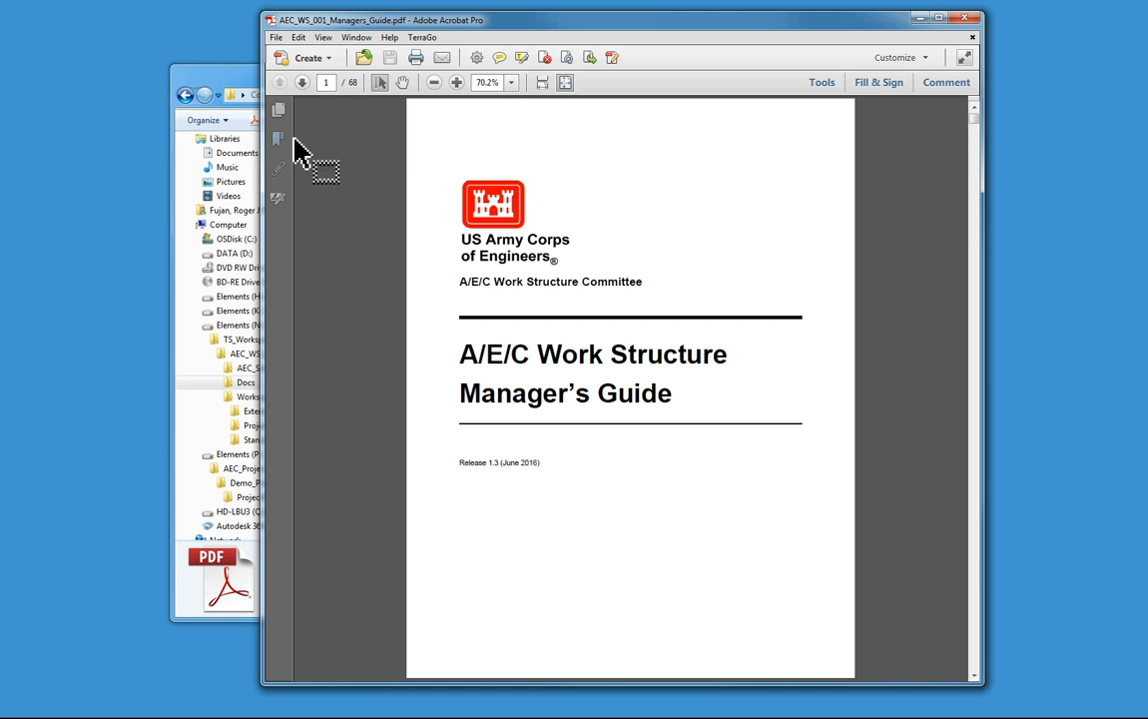
click(277, 140)
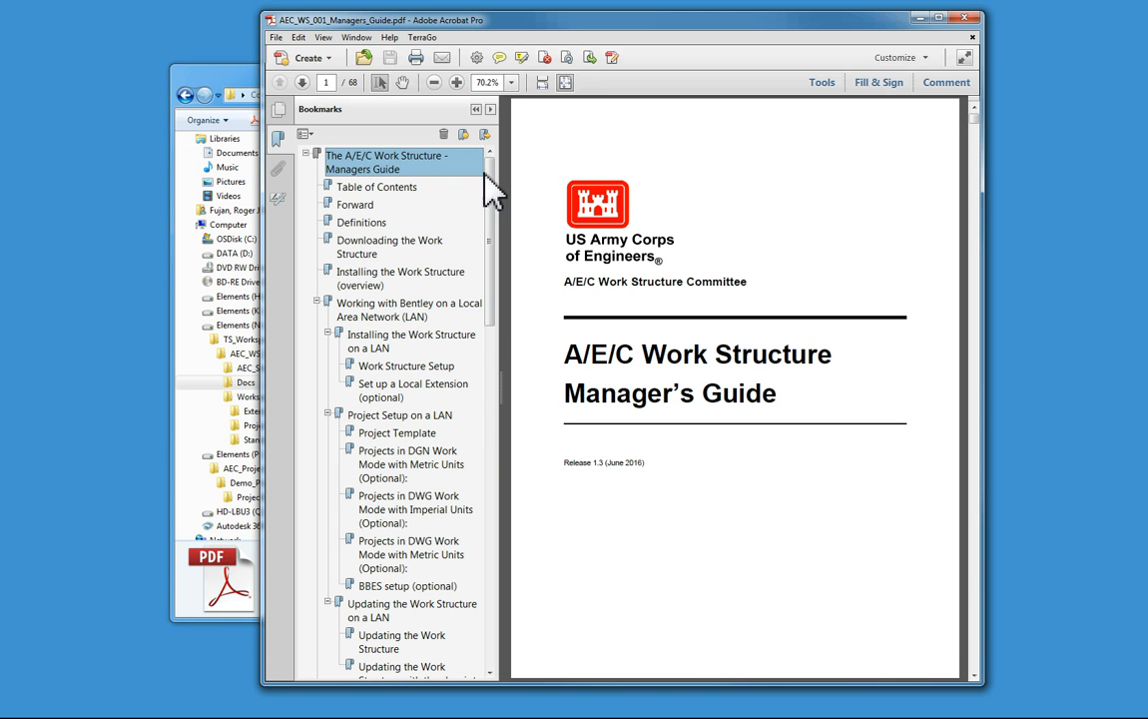
scroll(494, 206, down, 1)
drag(494, 207, 520, 595)
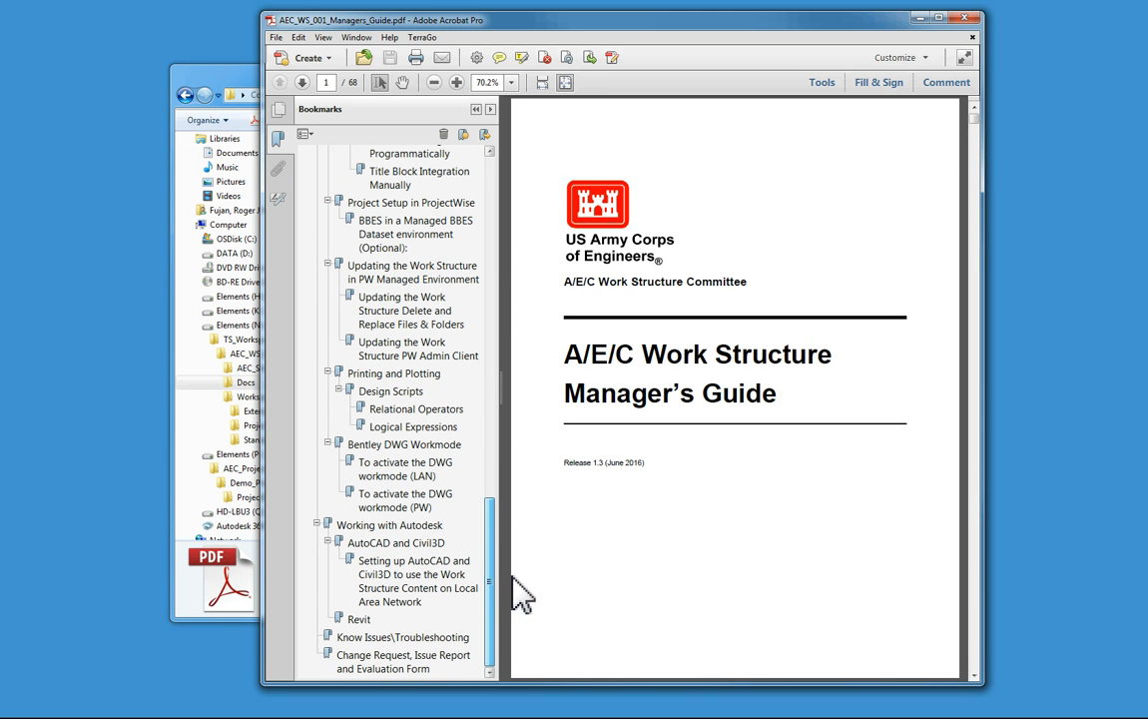
View the guide's Working with Autodesk section and the Bentley DWG Workmode instructions through to the command line switches.
click(382, 529)
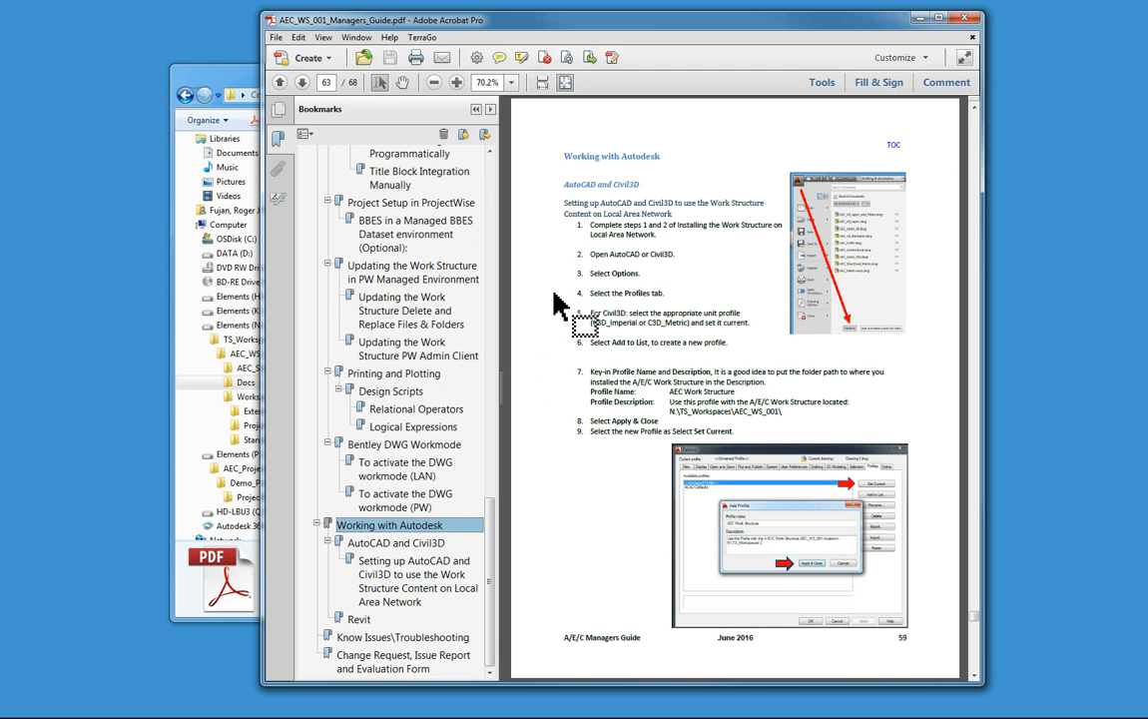
scroll(554, 289, down, 1)
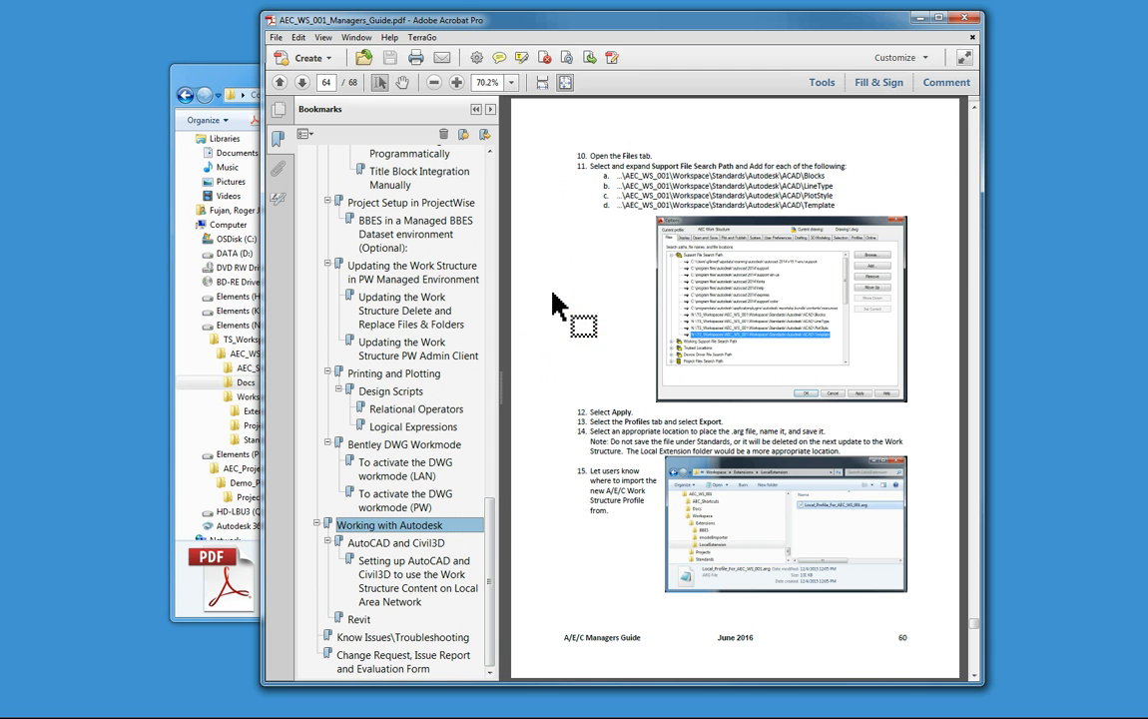
click(366, 448)
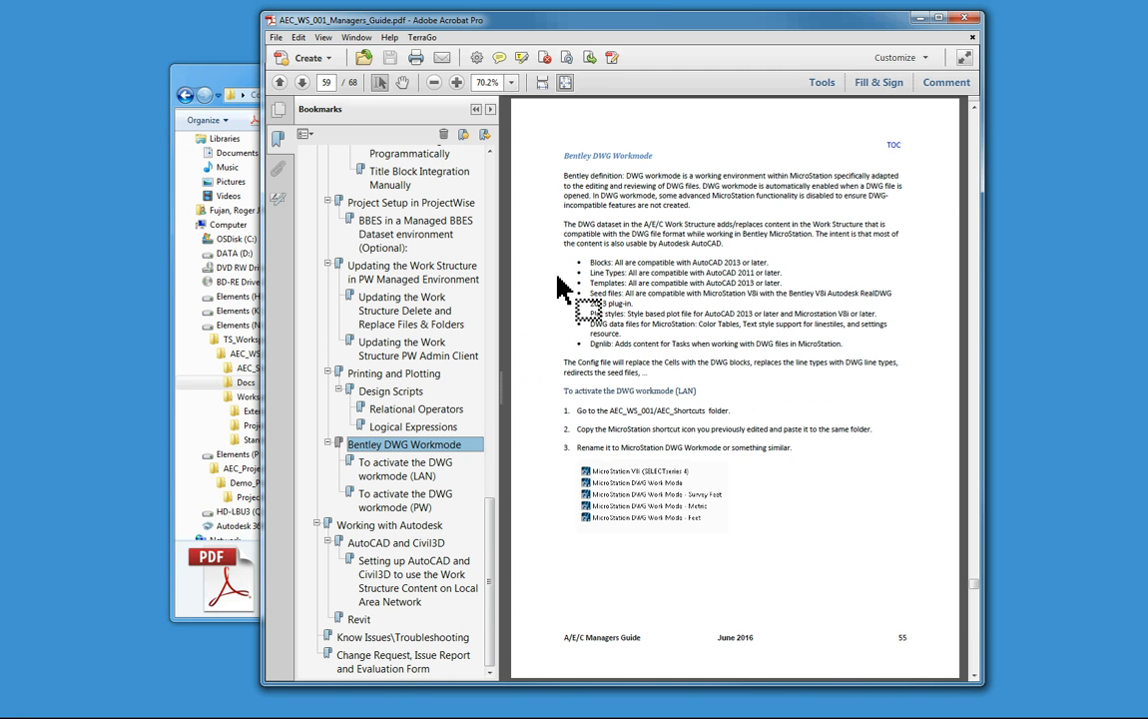
scroll(574, 279, down, 1)
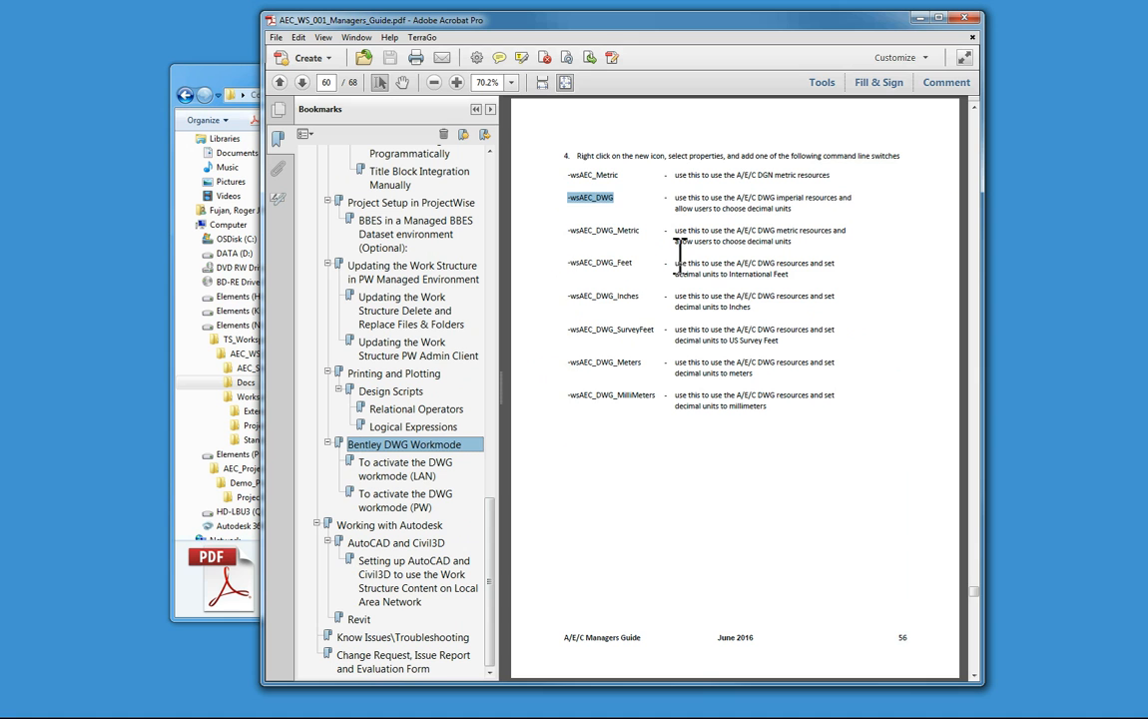
Review the DWG command line switches in the guide, from -wsAEC_DWG through -wsAEC_DWG_MilliMeters.
click(561, 236)
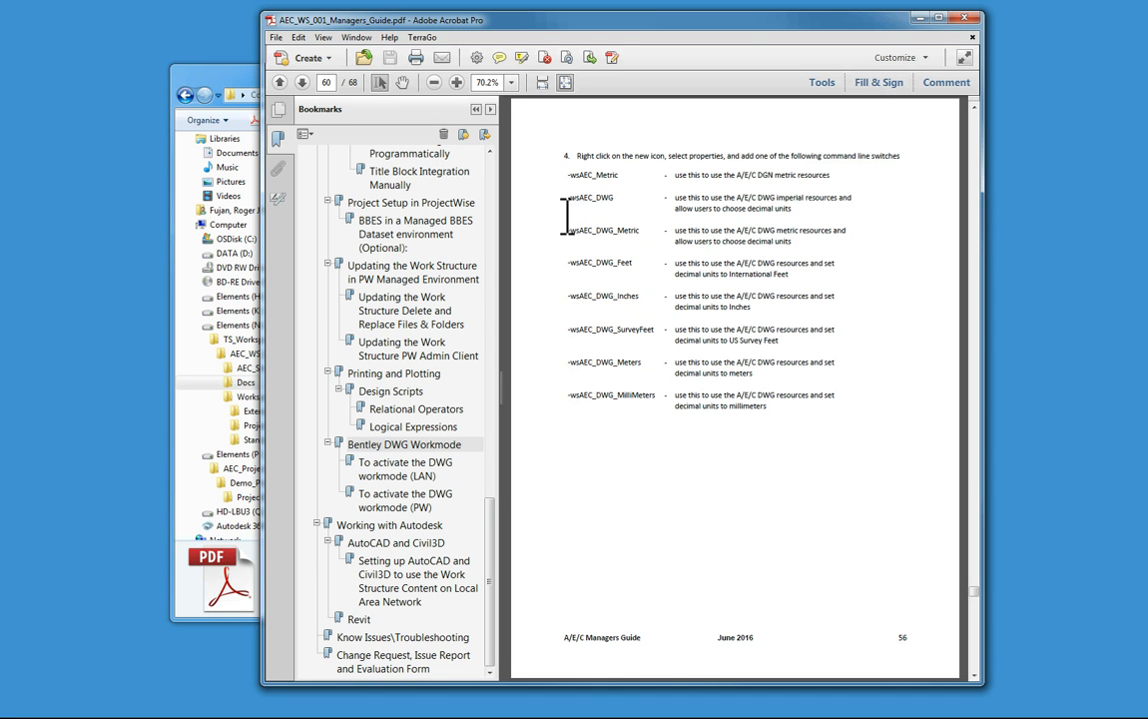
drag(567, 196, 610, 196)
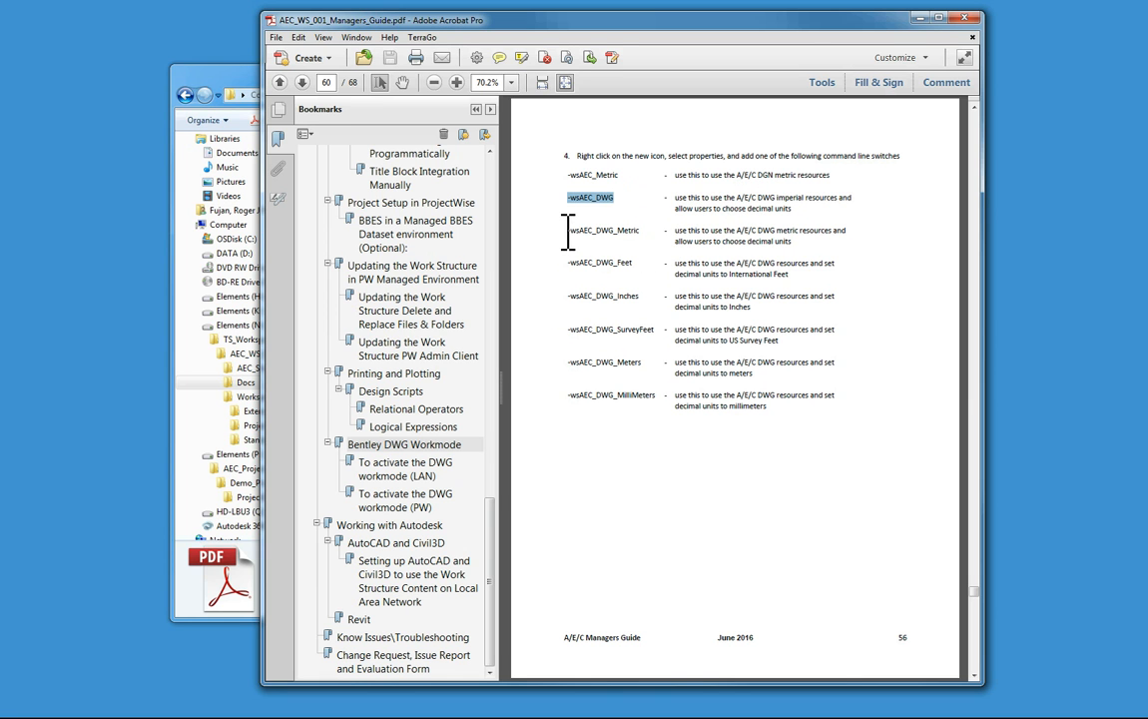
drag(567, 229, 639, 230)
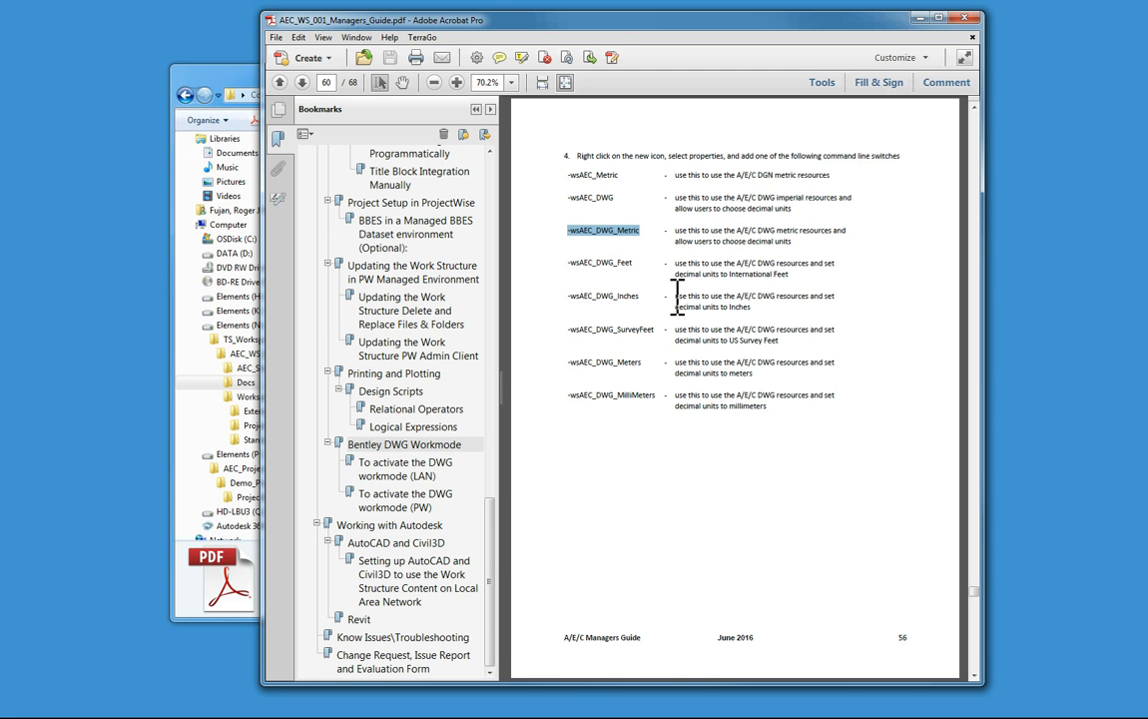
drag(567, 263, 634, 262)
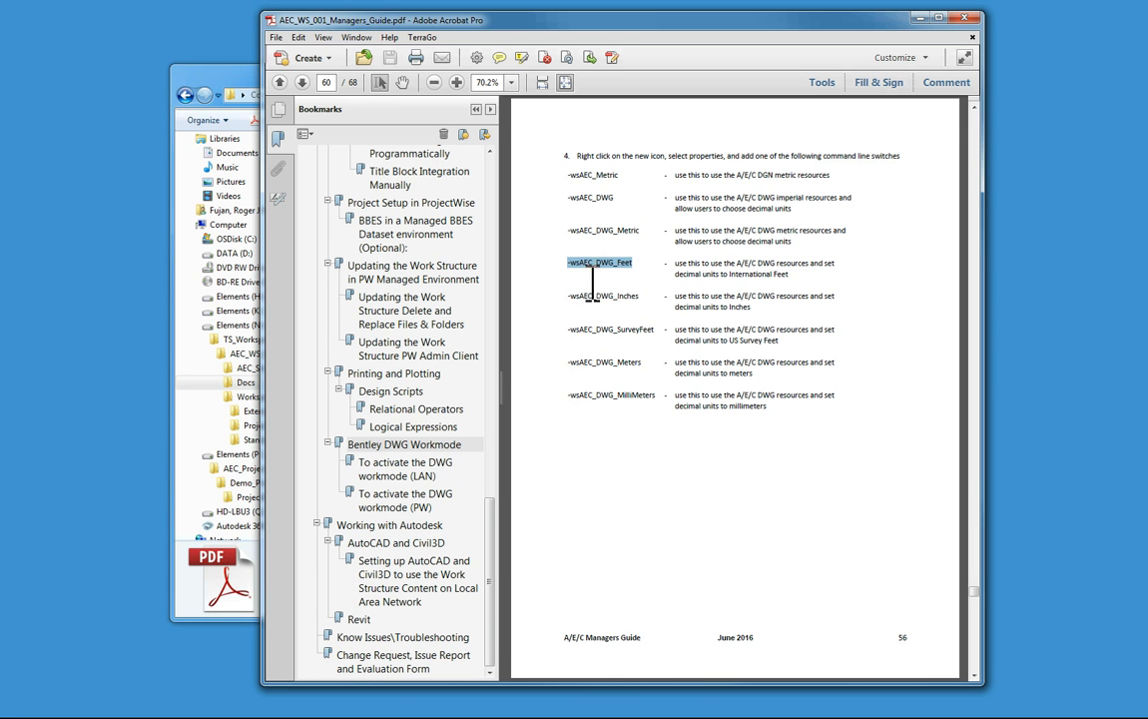
drag(606, 297, 655, 329)
drag(600, 362, 656, 395)
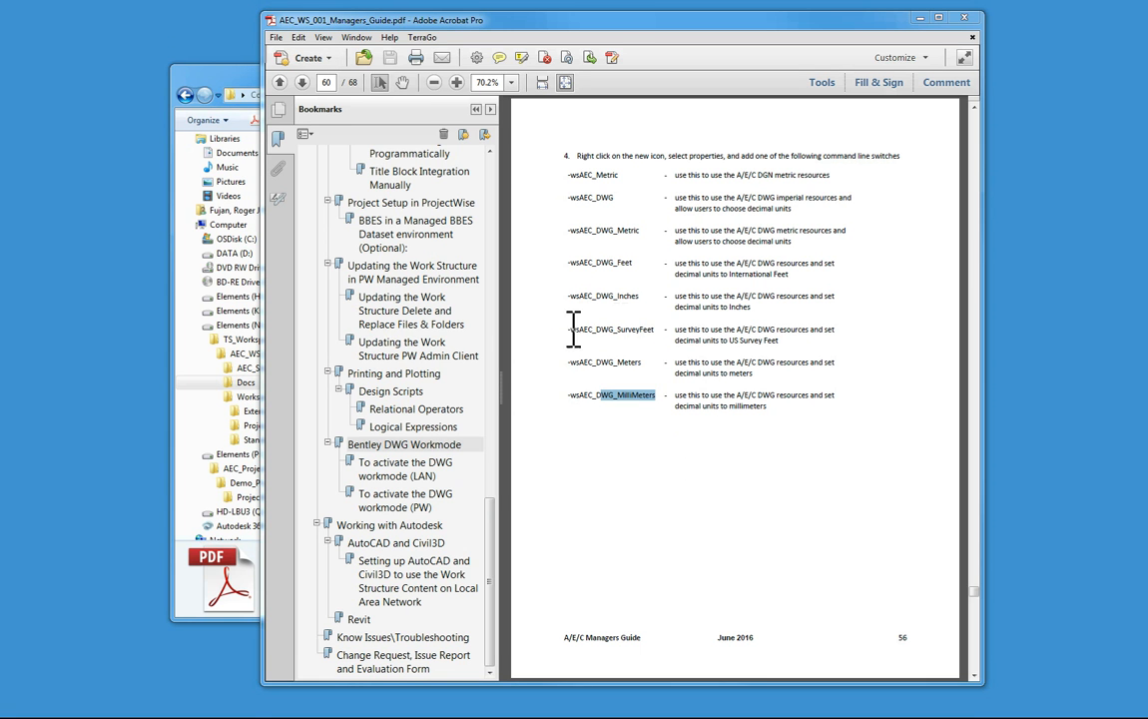
drag(568, 395, 736, 449)
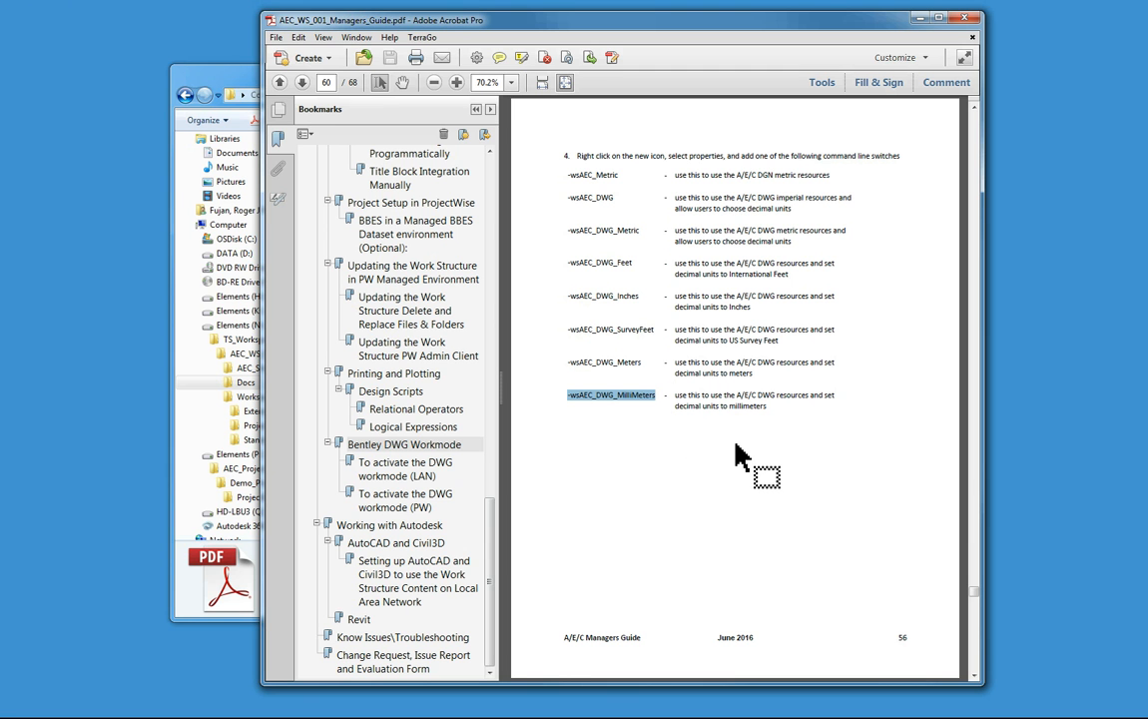
Duplicate the MicroStation V8i shortcut in the AEC_Shortcuts folder and rename the copy to MicroStation DWG mode.
click(212, 69)
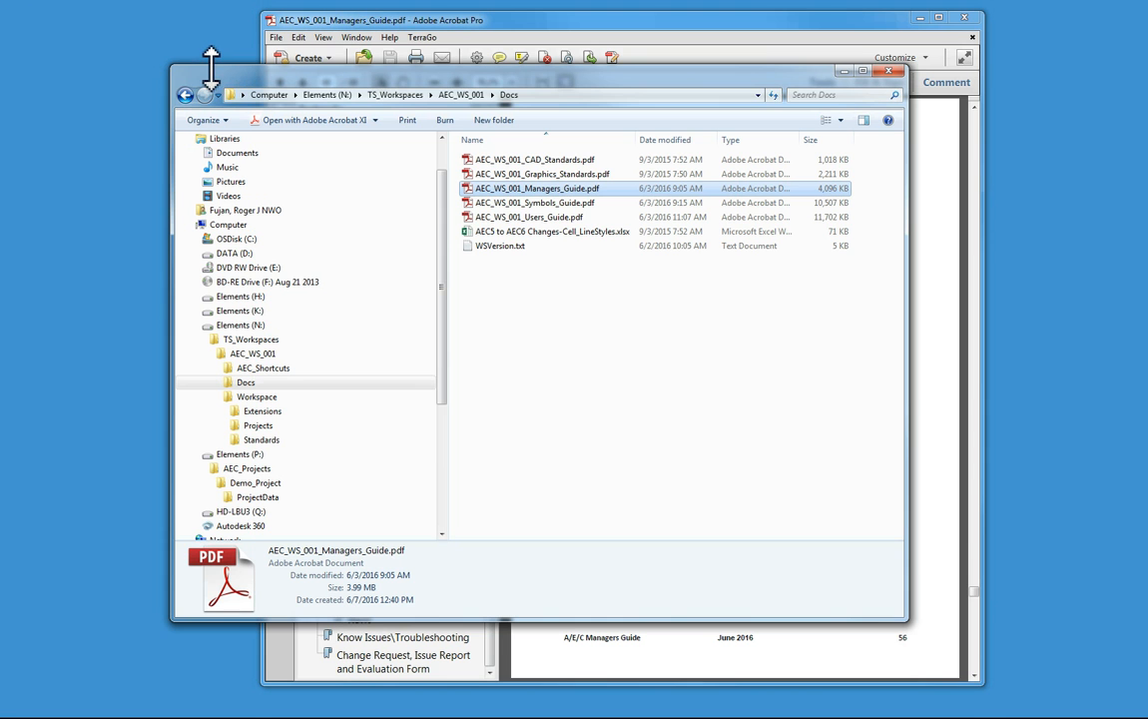
click(265, 368)
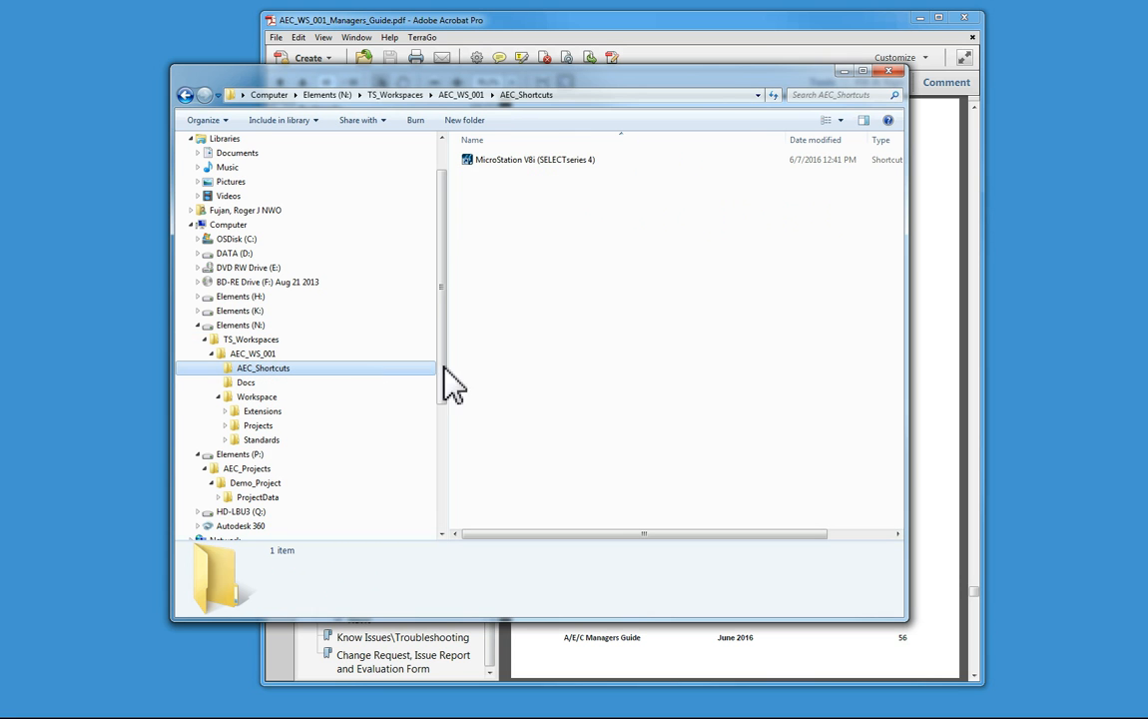
drag(511, 162, 532, 233)
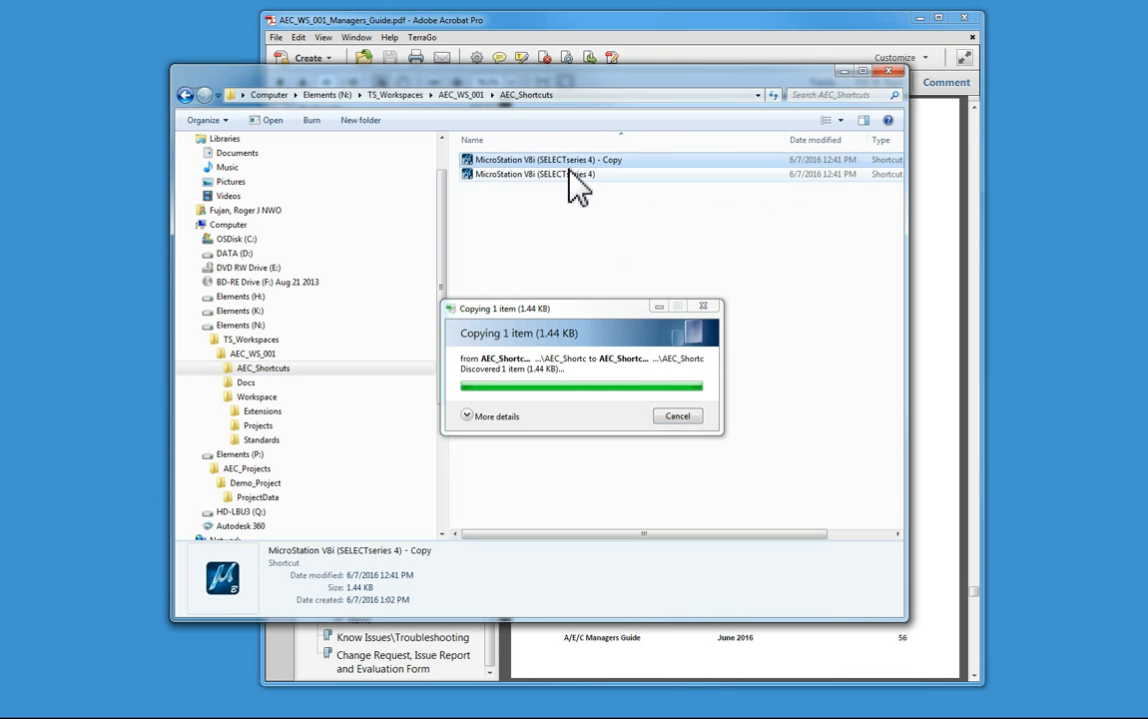
click(534, 160)
drag(526, 159, 661, 160)
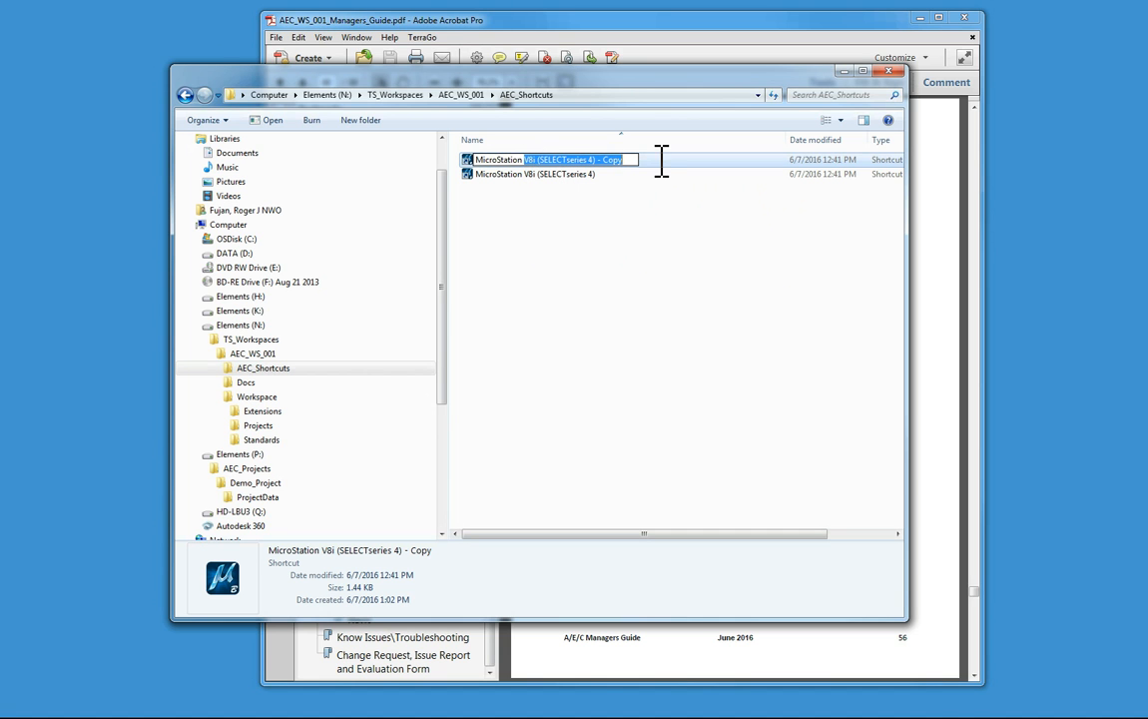
text(DWG mode)
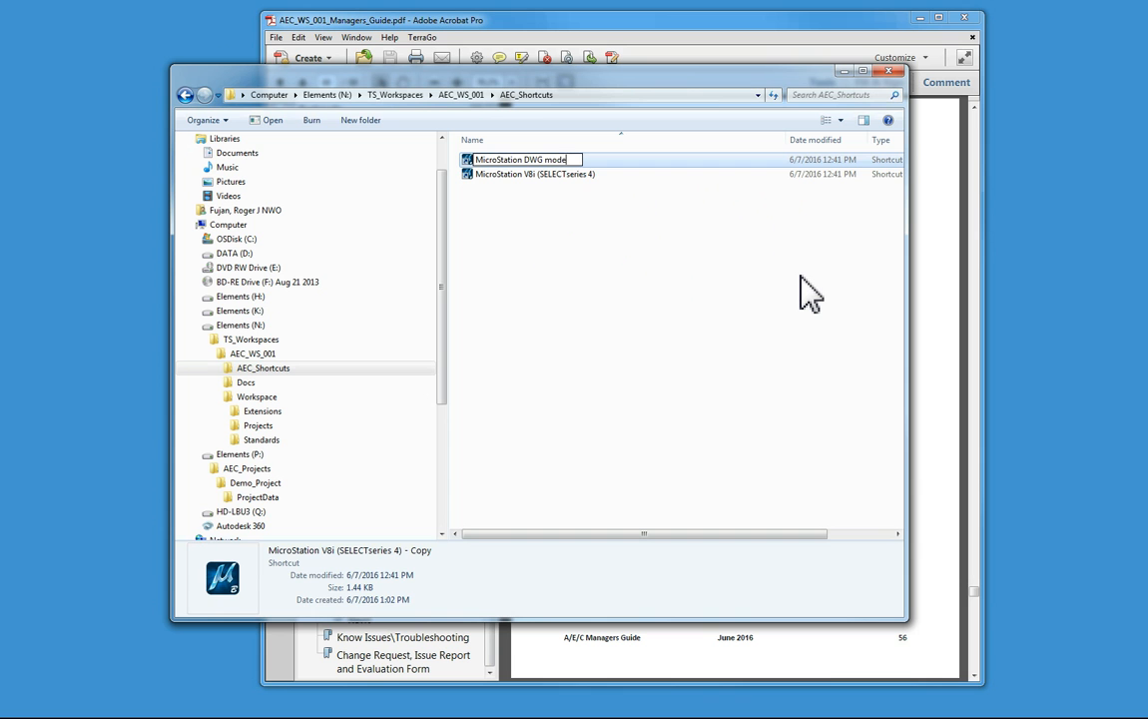
click(810, 295)
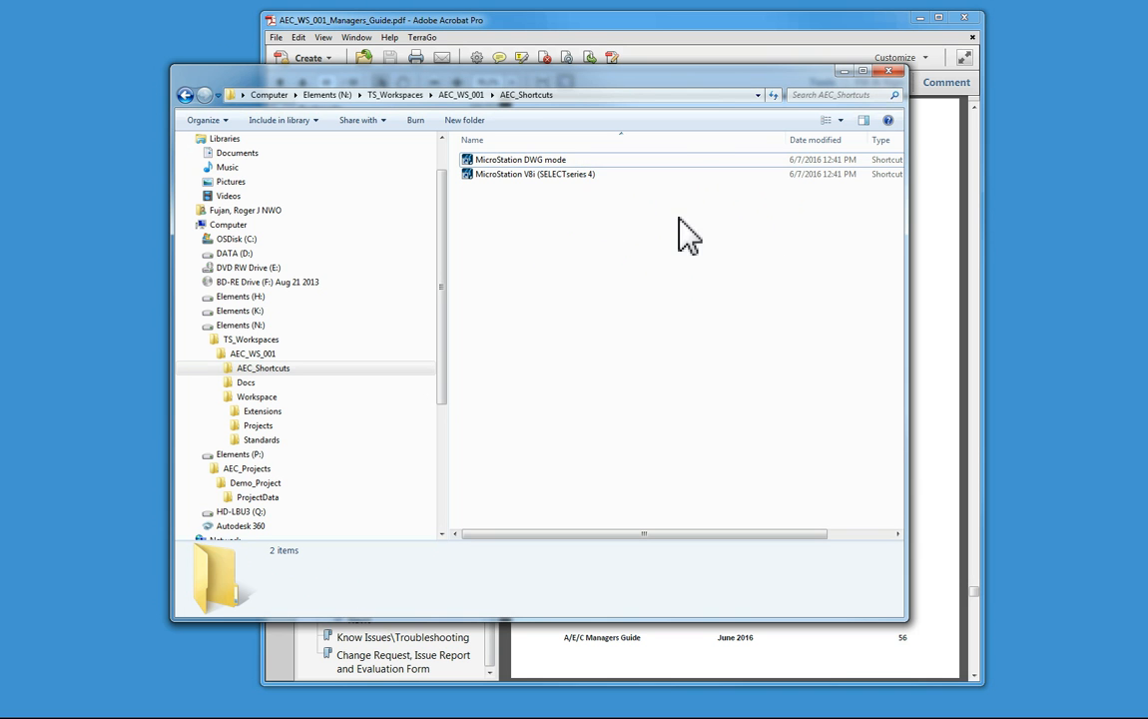
Open the properties of the MicroStation DWG mode shortcut and place the dialog clear of the guide.
click(511, 162)
right_click(511, 165)
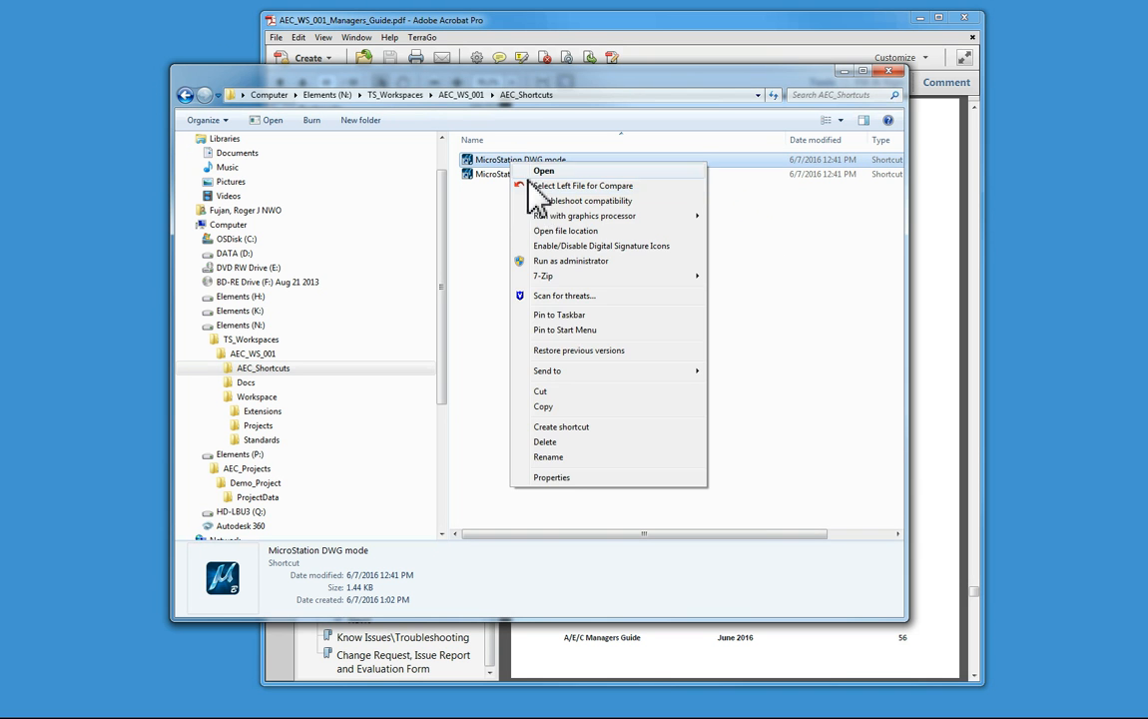
click(562, 478)
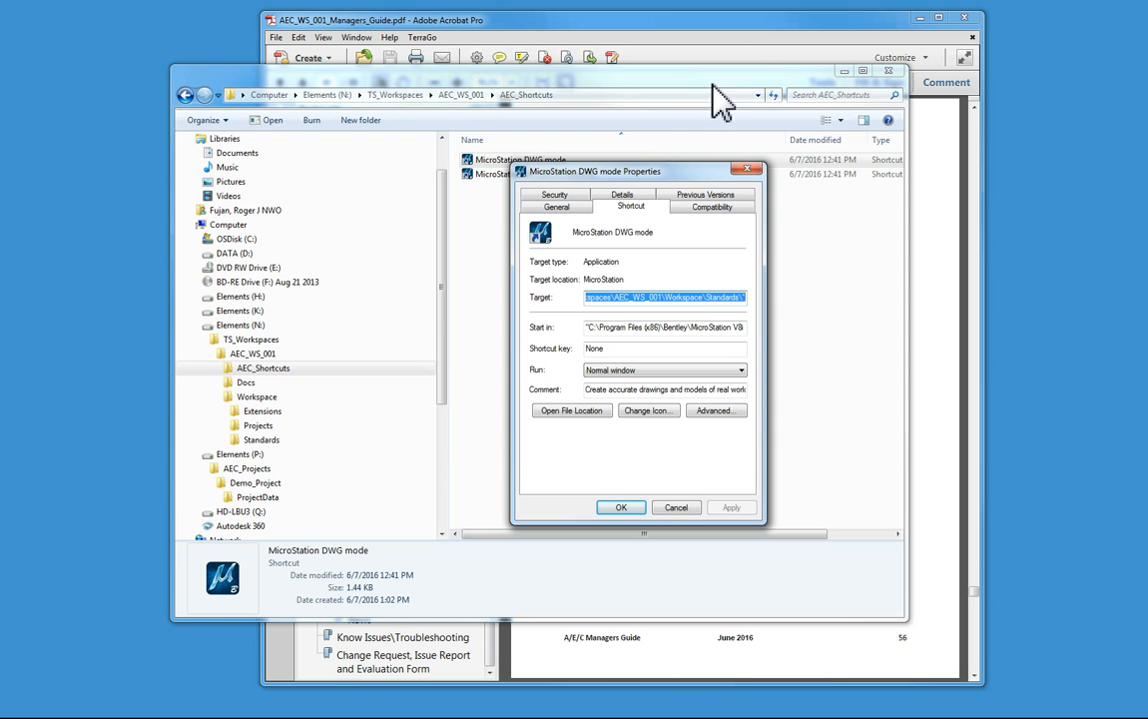
drag(589, 169, 125, 144)
Copy the -wsAEC_DWG command line switch from the Managers Guide.
click(420, 20)
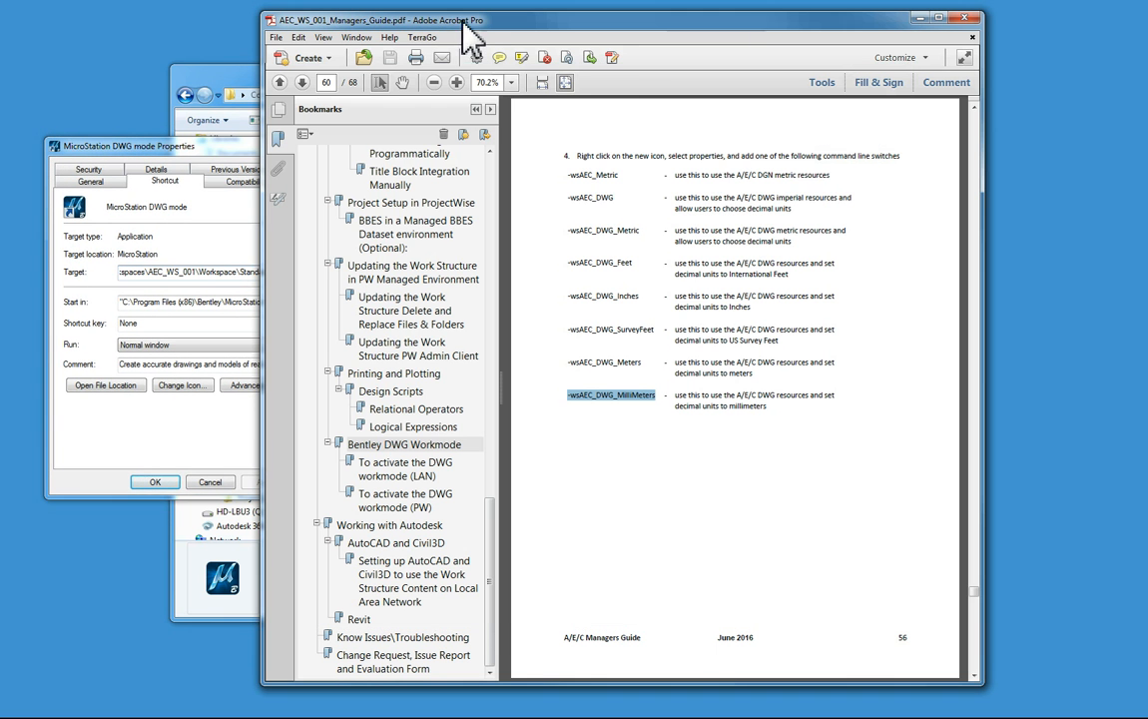
drag(569, 196, 613, 197)
right_click(536, 174)
click(521, 192)
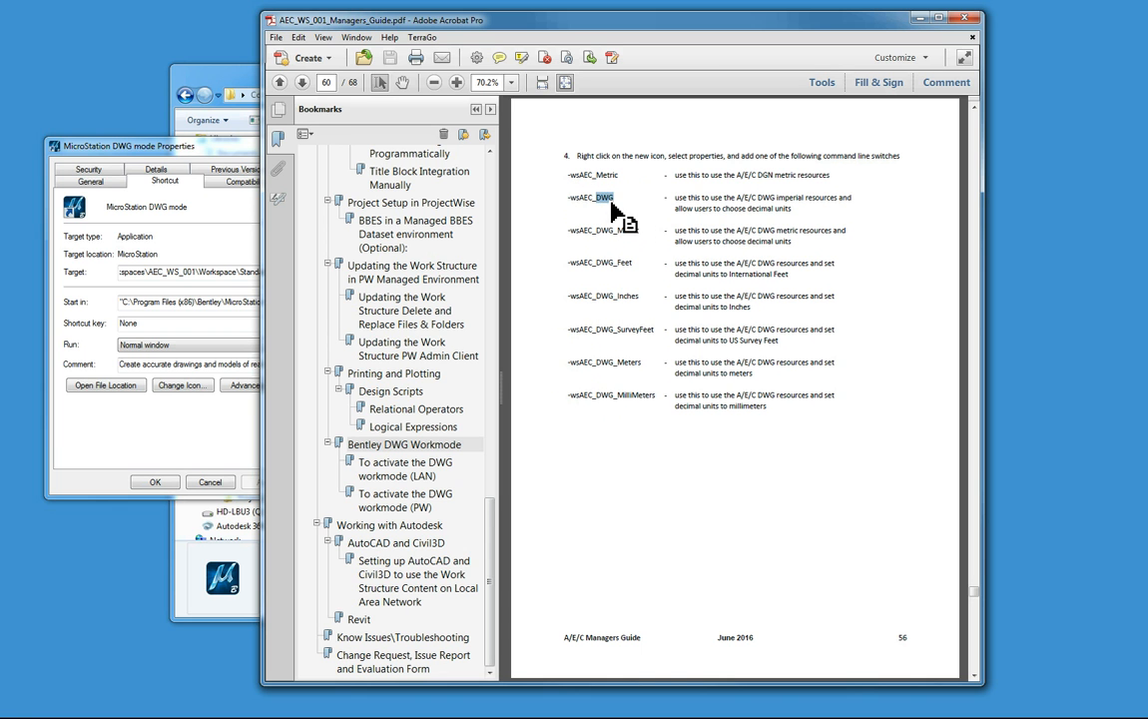
drag(564, 196, 615, 197)
right_click(568, 200)
click(604, 209)
Append the -wsAEC_DWG switch to the end of the shortcut's target and save the properties.
click(155, 146)
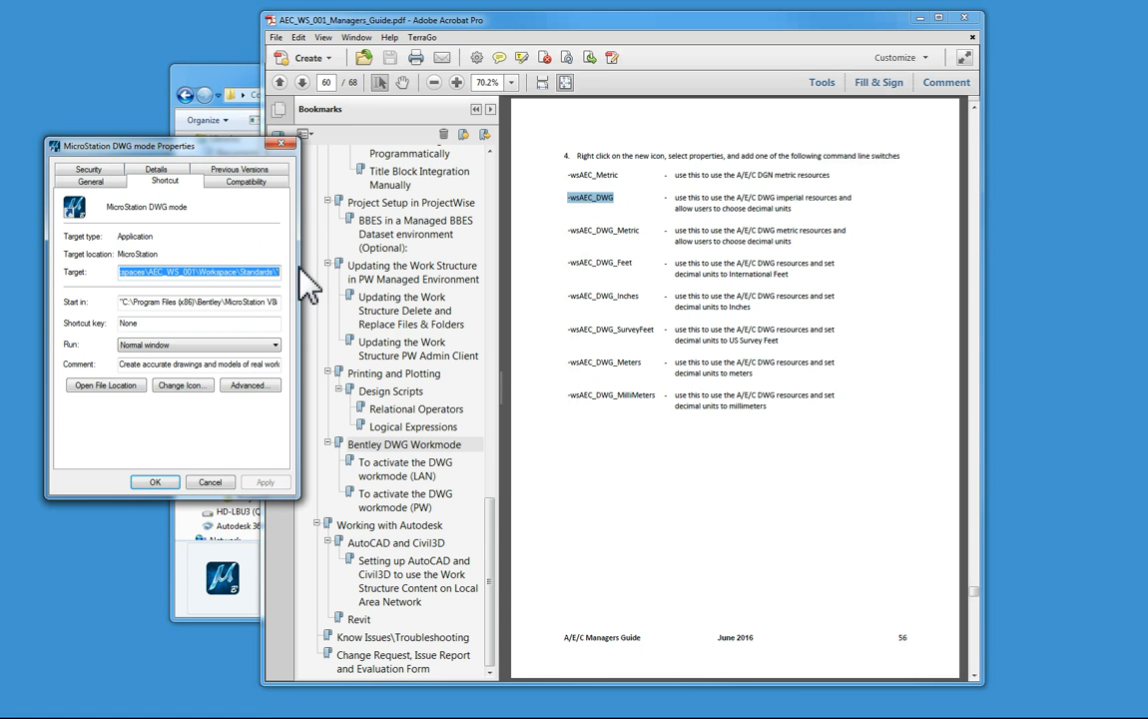
click(278, 271)
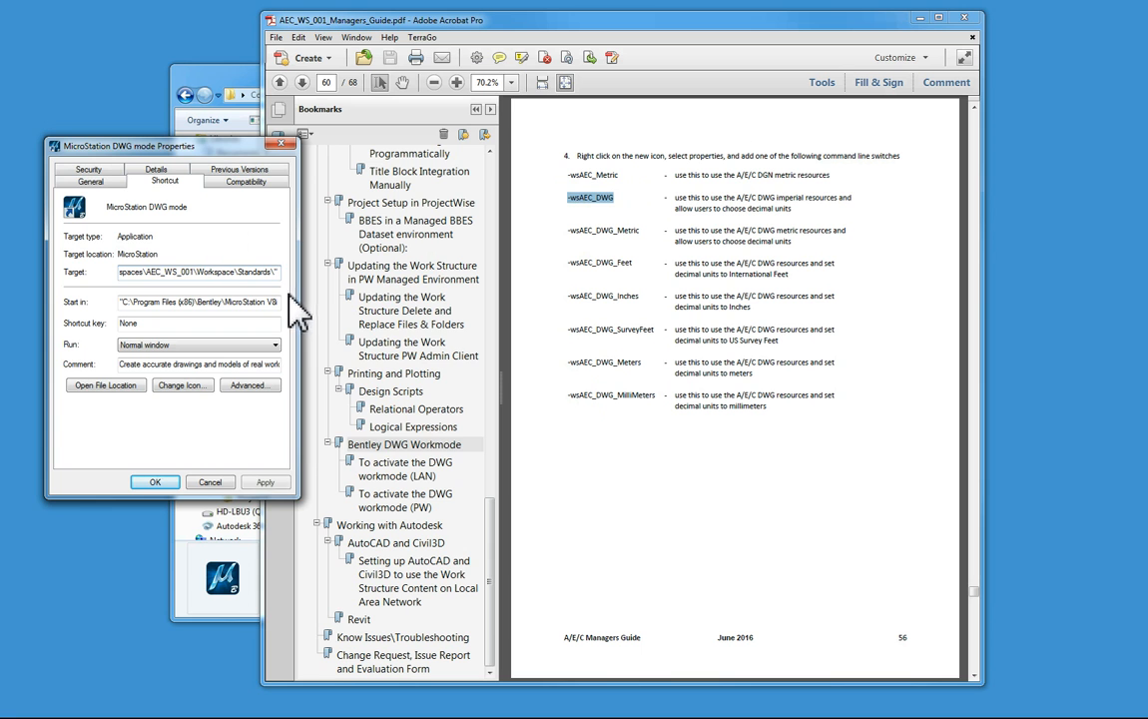
right_click(280, 271)
click(310, 331)
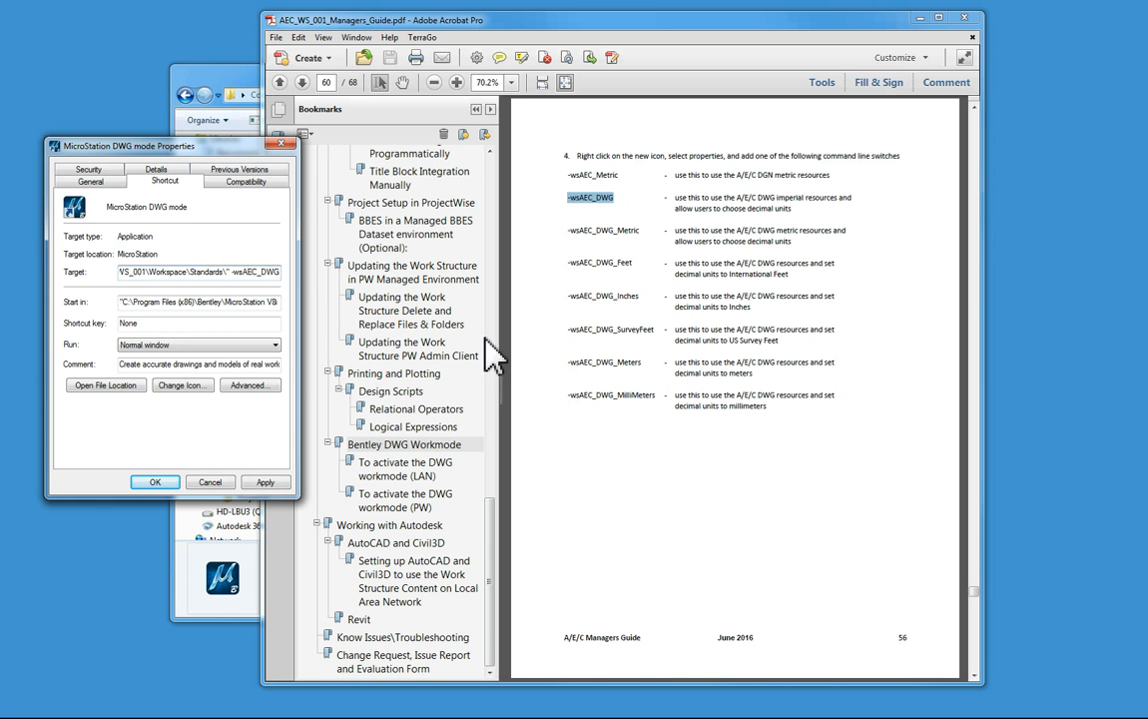
click(267, 483)
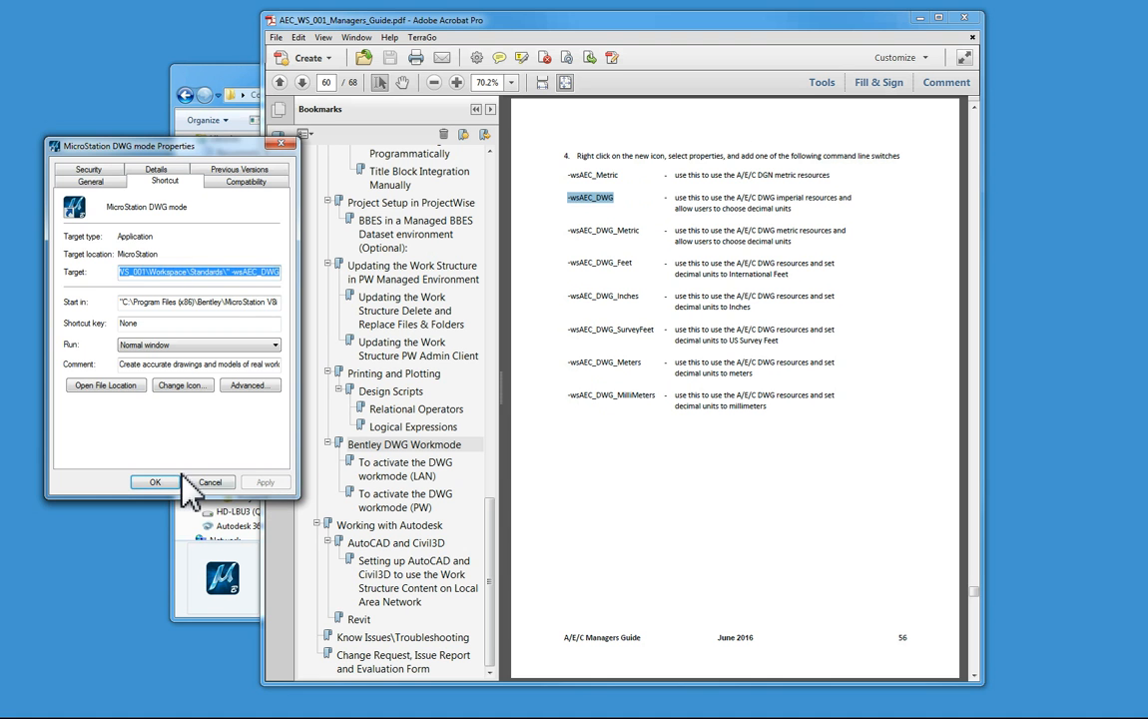
click(154, 482)
Launch MicroStation from the MicroStation DWG mode shortcut and choose the Demo_Project project.
click(218, 77)
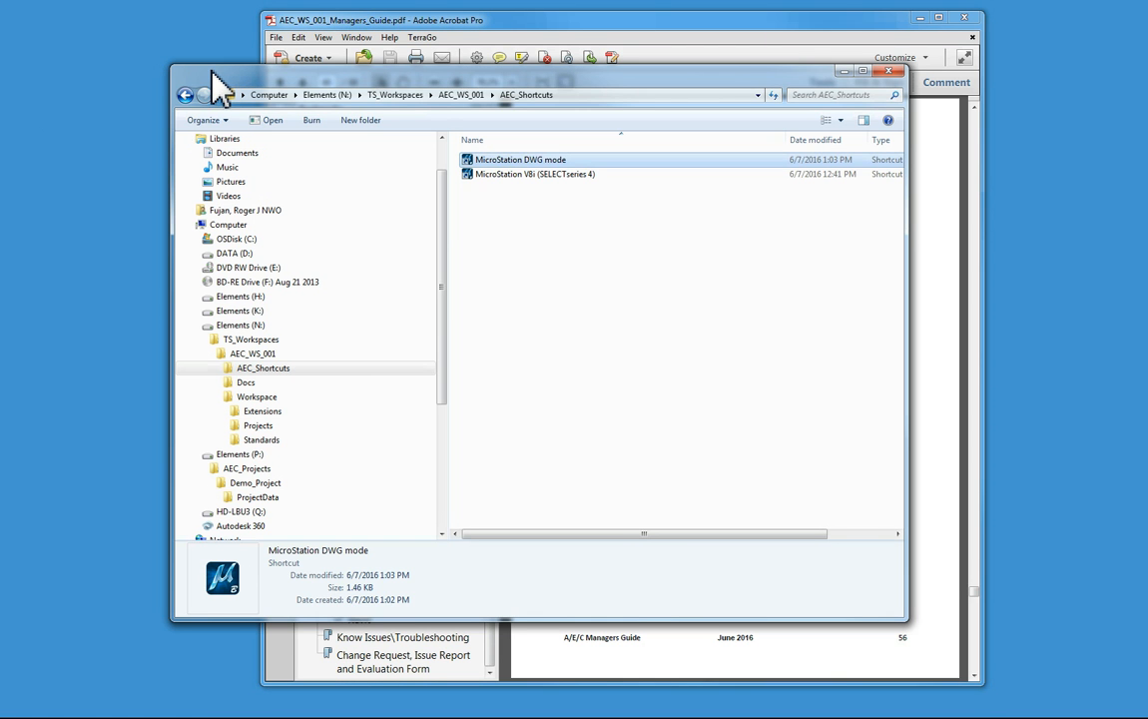
click(499, 160)
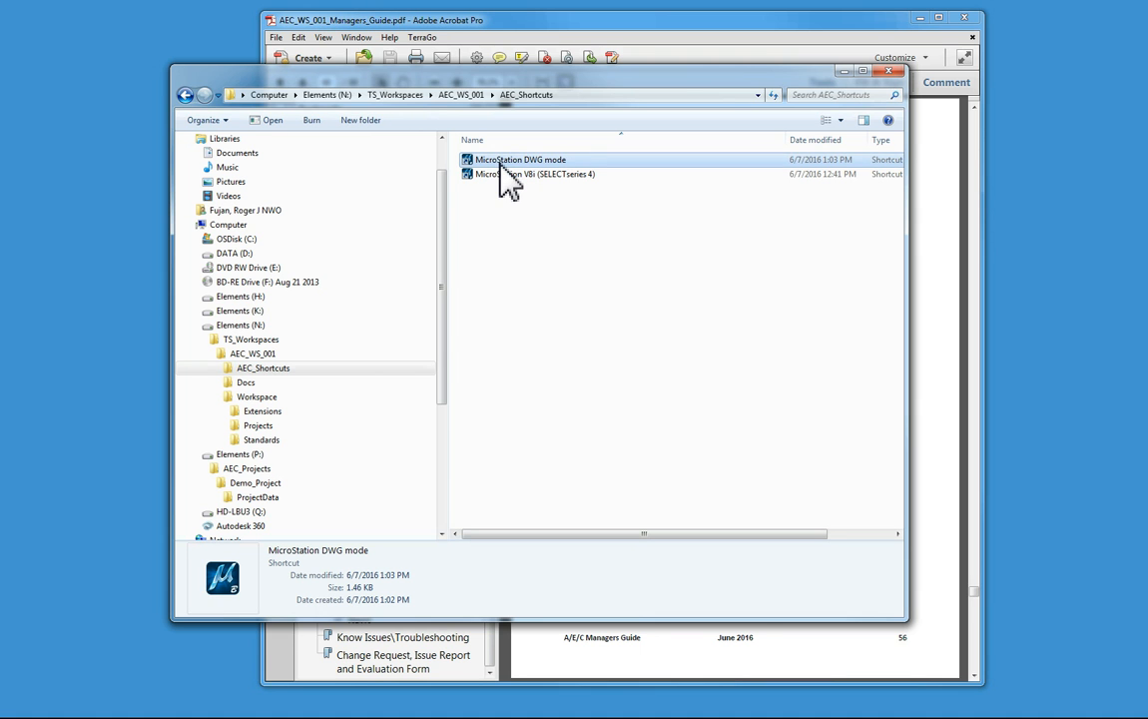
double_click(499, 161)
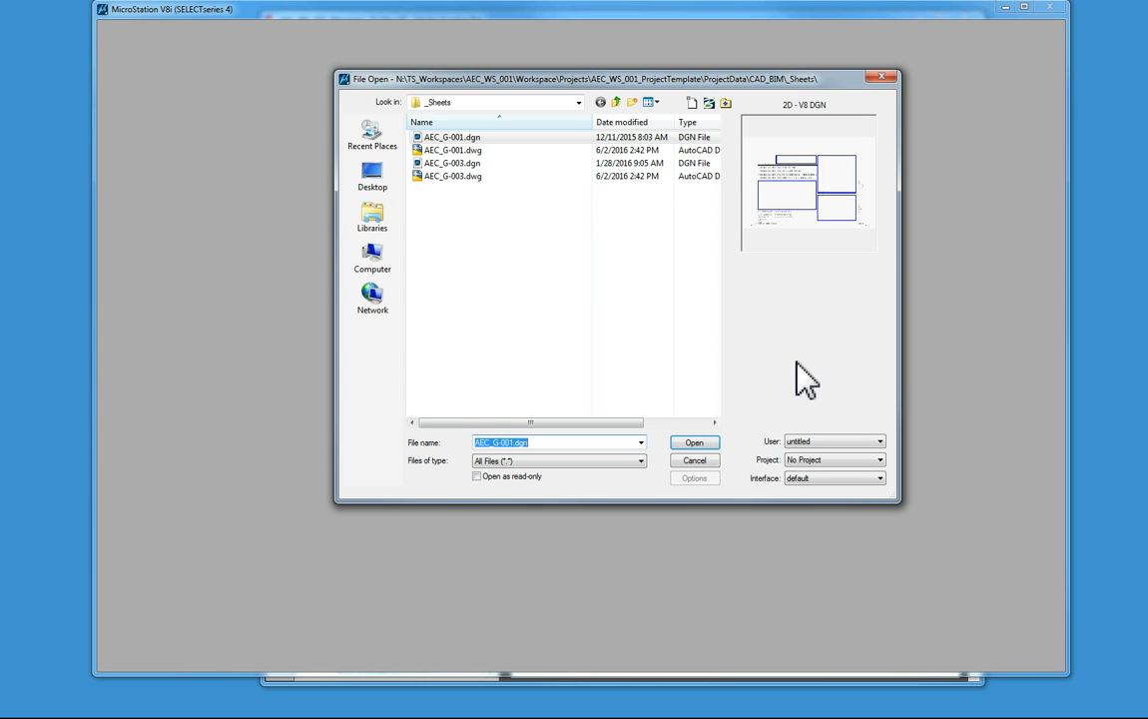
click(817, 461)
click(824, 489)
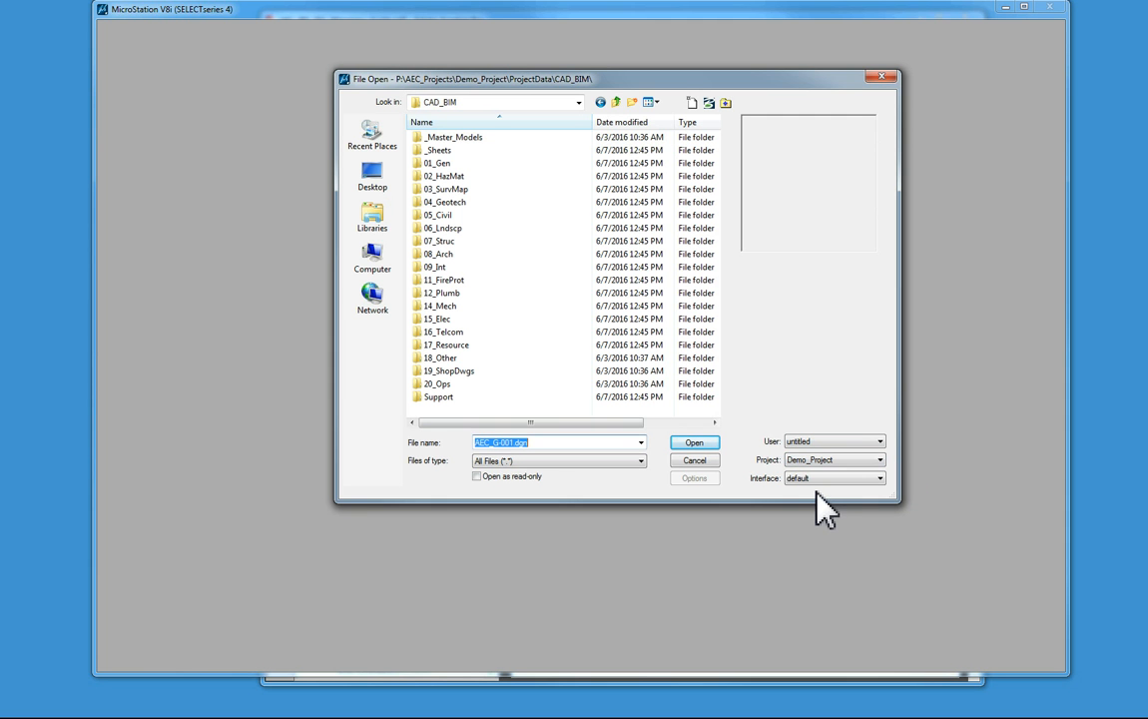
Set the user configuration to DWG - survey feet and open the _Sheets folder of the AEC_WS_001_ProjectTemplate project.
click(803, 442)
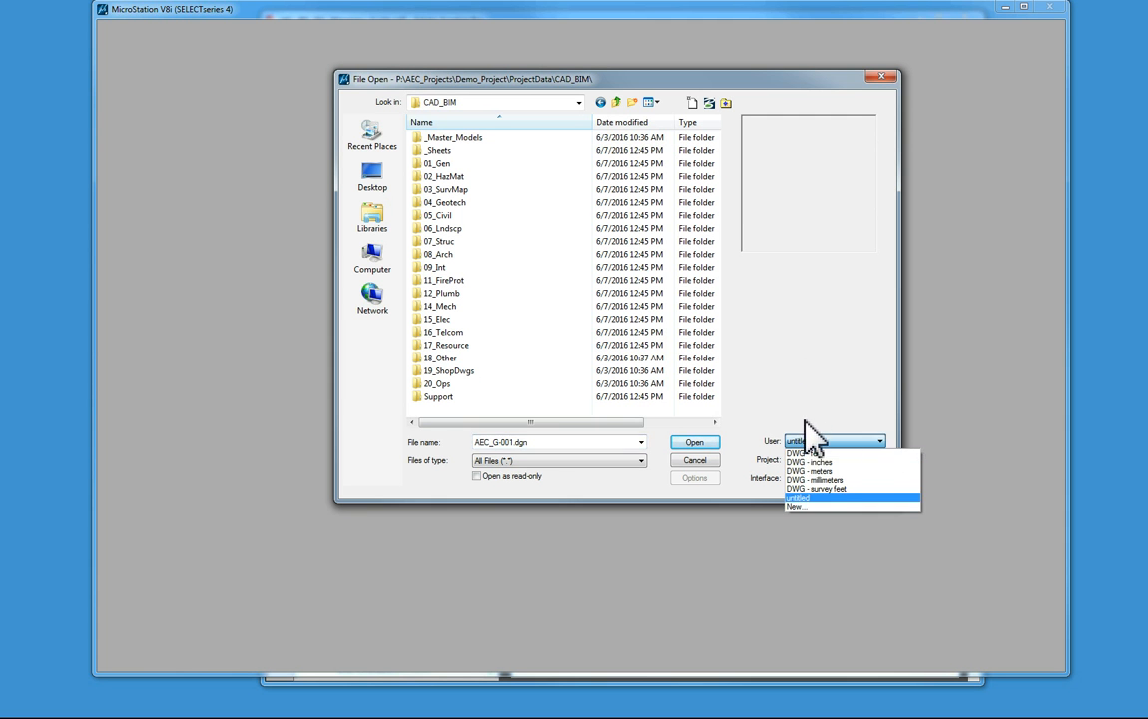
click(835, 488)
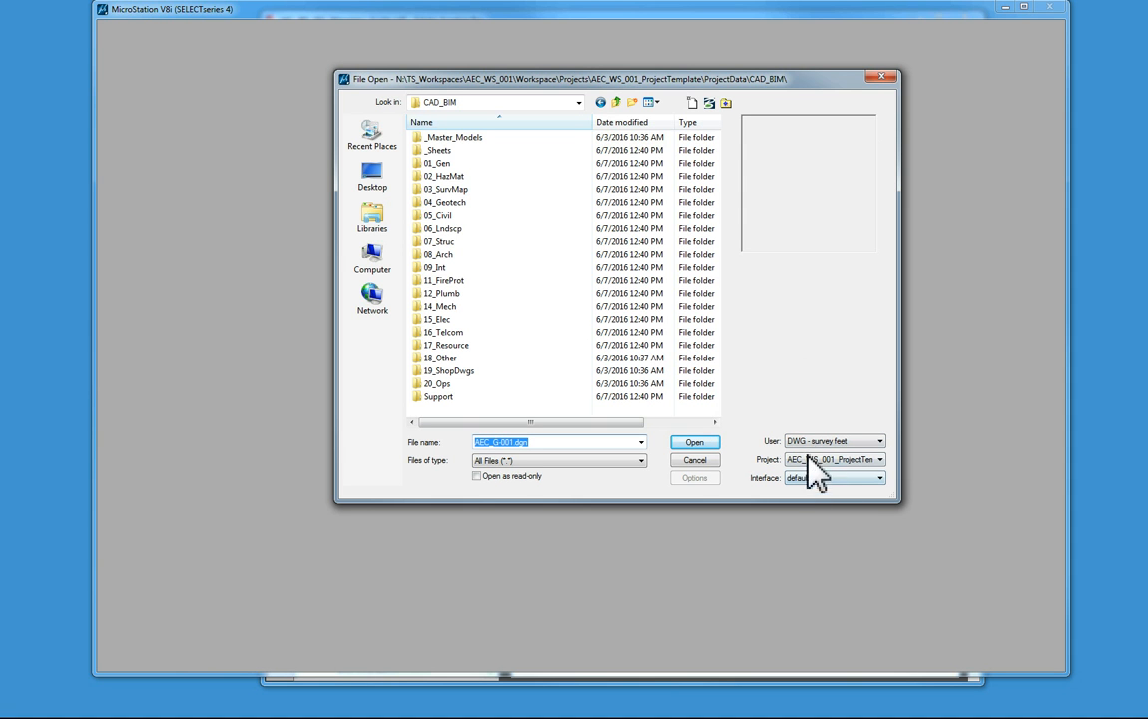
double_click(439, 149)
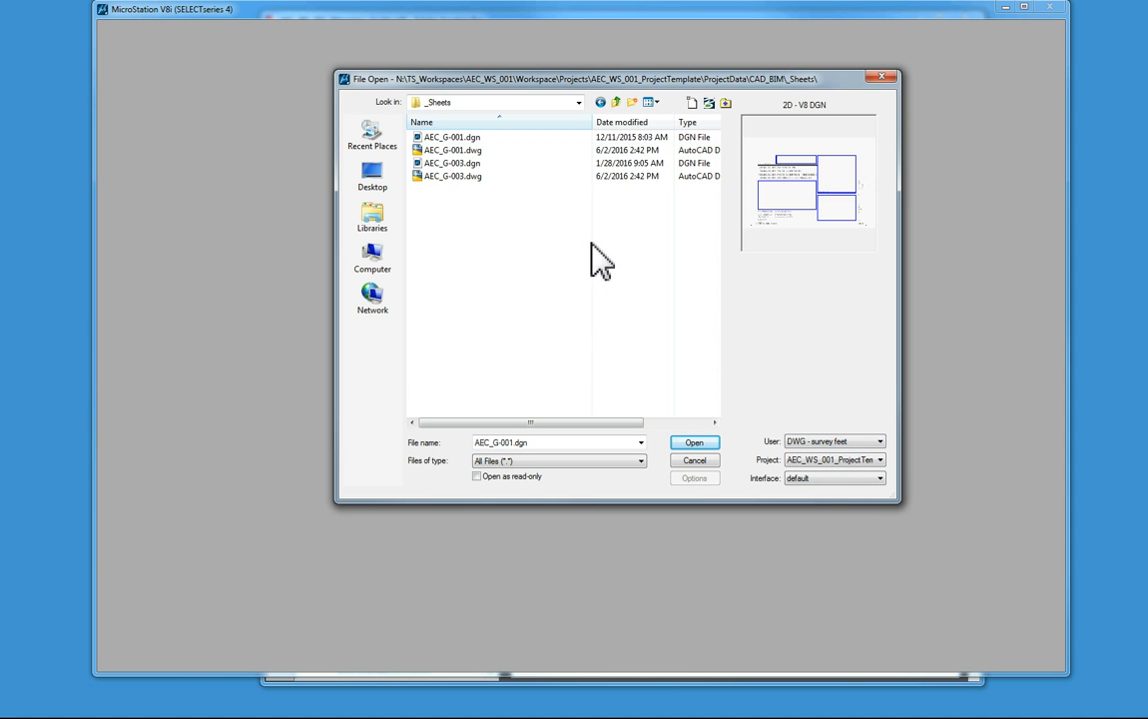
Switch the project to Demo_Project and open its _Sheets folder.
click(837, 461)
click(836, 489)
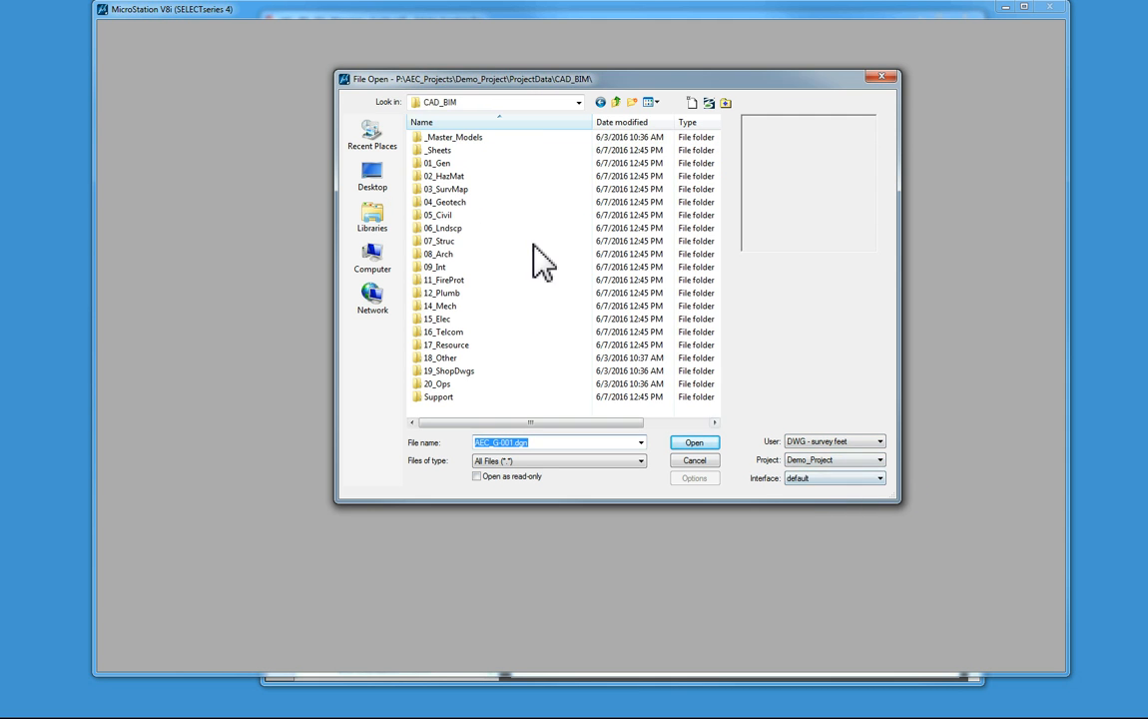
double_click(436, 149)
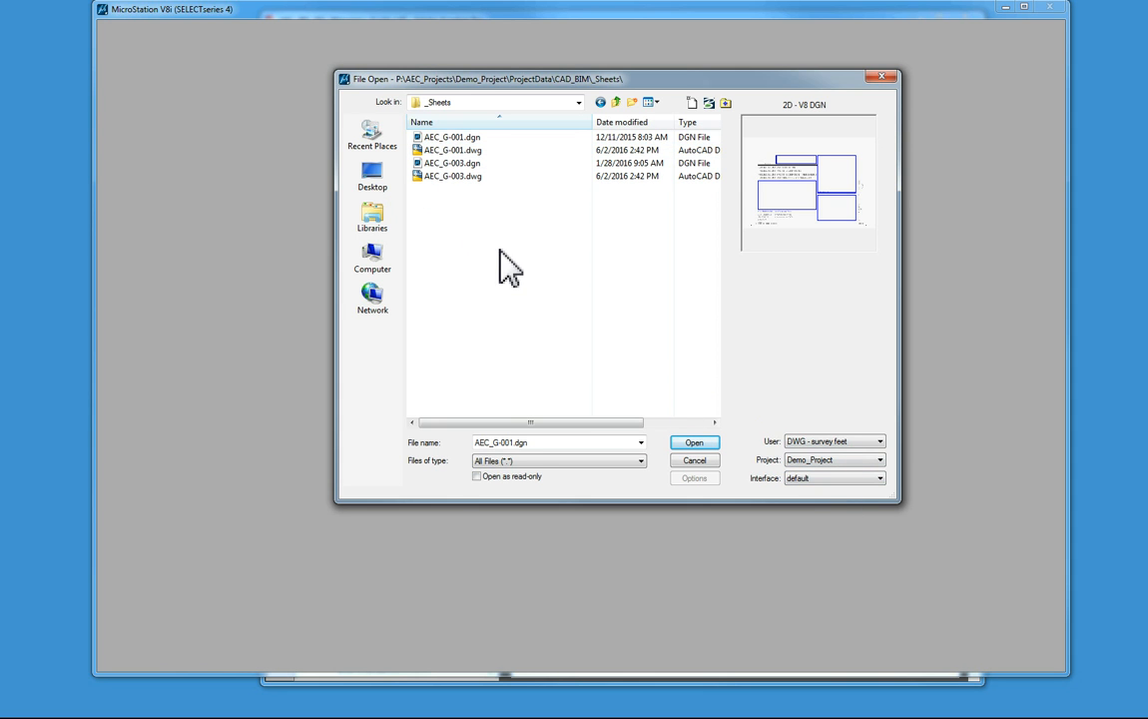
Check the available DWG user configurations, then cancel opening a file and leave MicroStation.
click(810, 442)
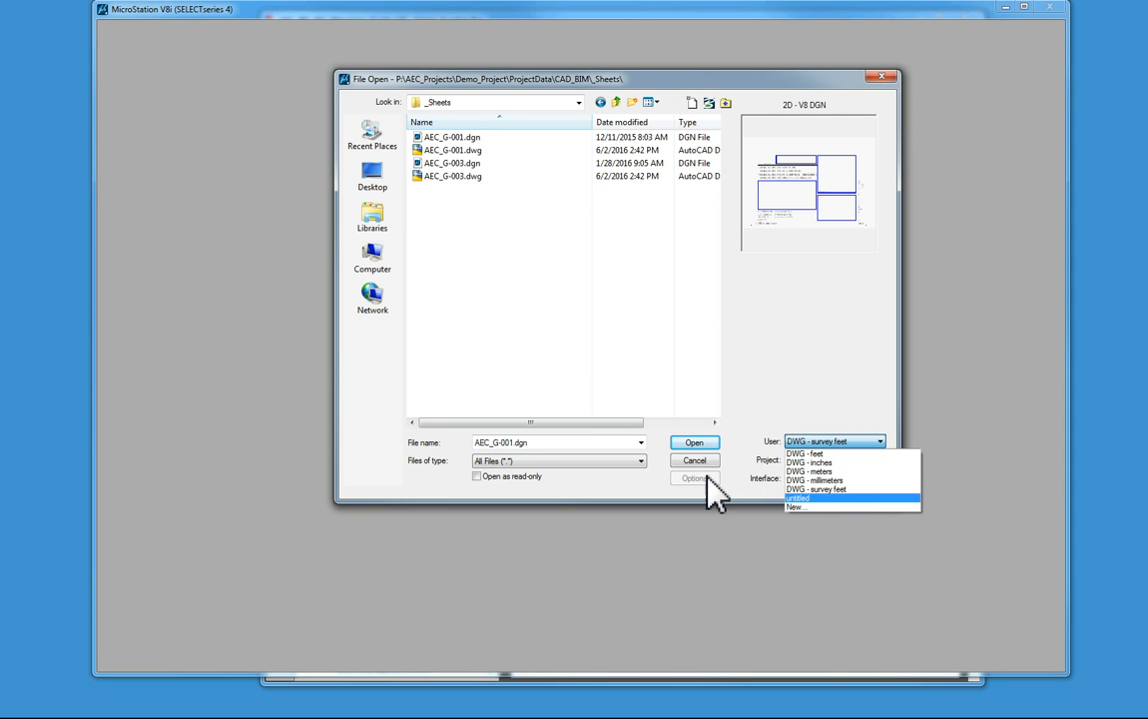
click(725, 462)
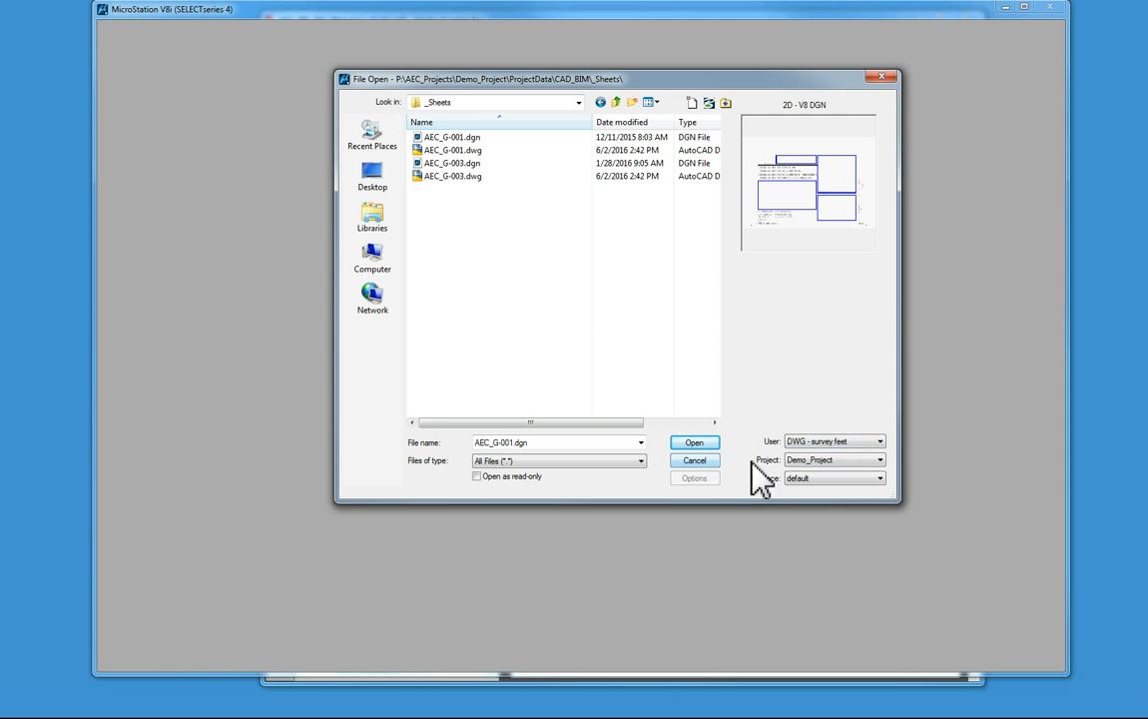
click(696, 461)
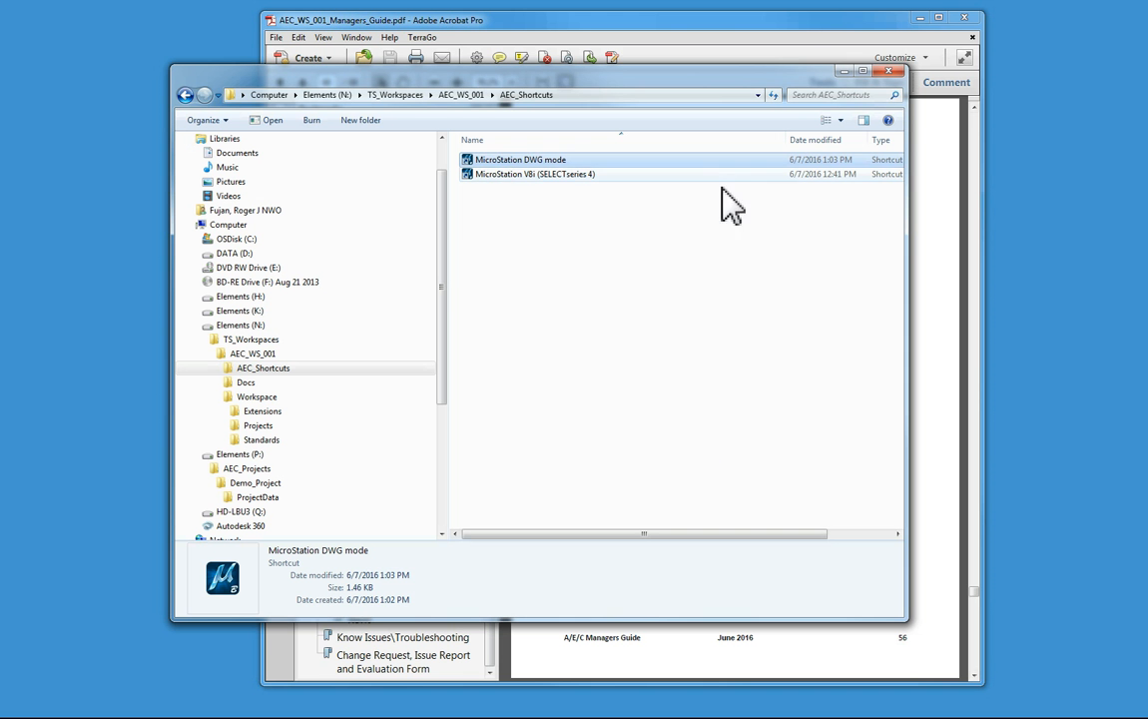
Duplicate the MicroStation DWG mode shortcut in AEC_Shortcuts and rename the copy MicroStation DWG mode - Survey Feet.
click(636, 264)
drag(520, 162, 586, 268)
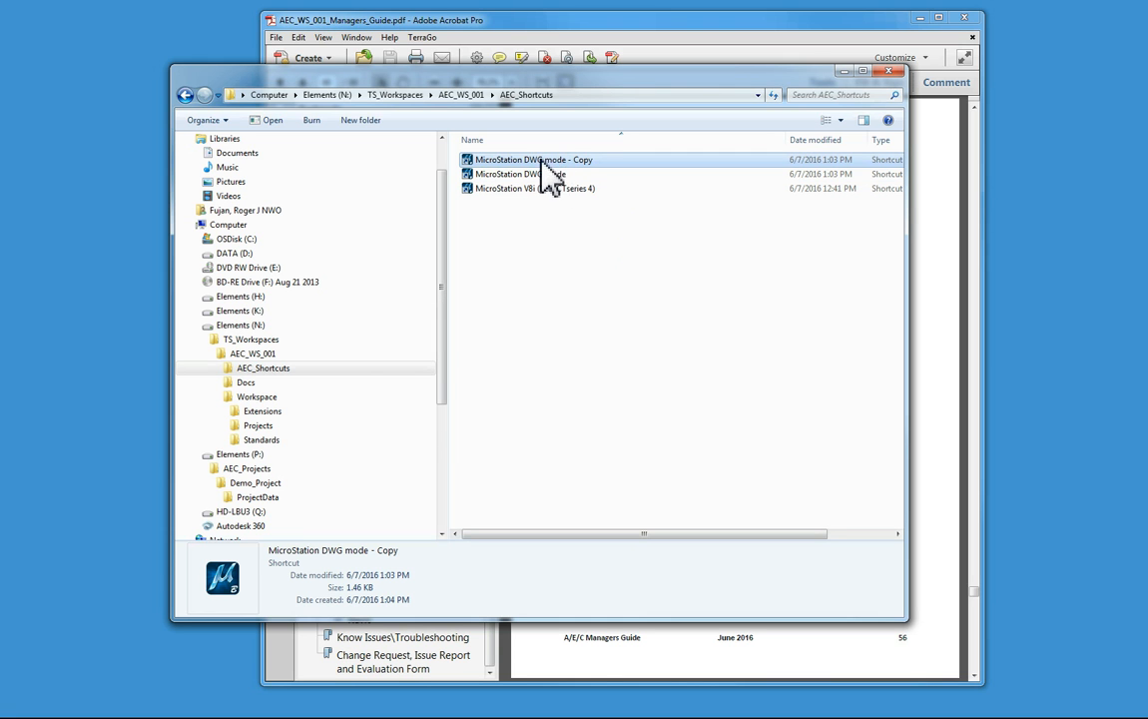
click(546, 163)
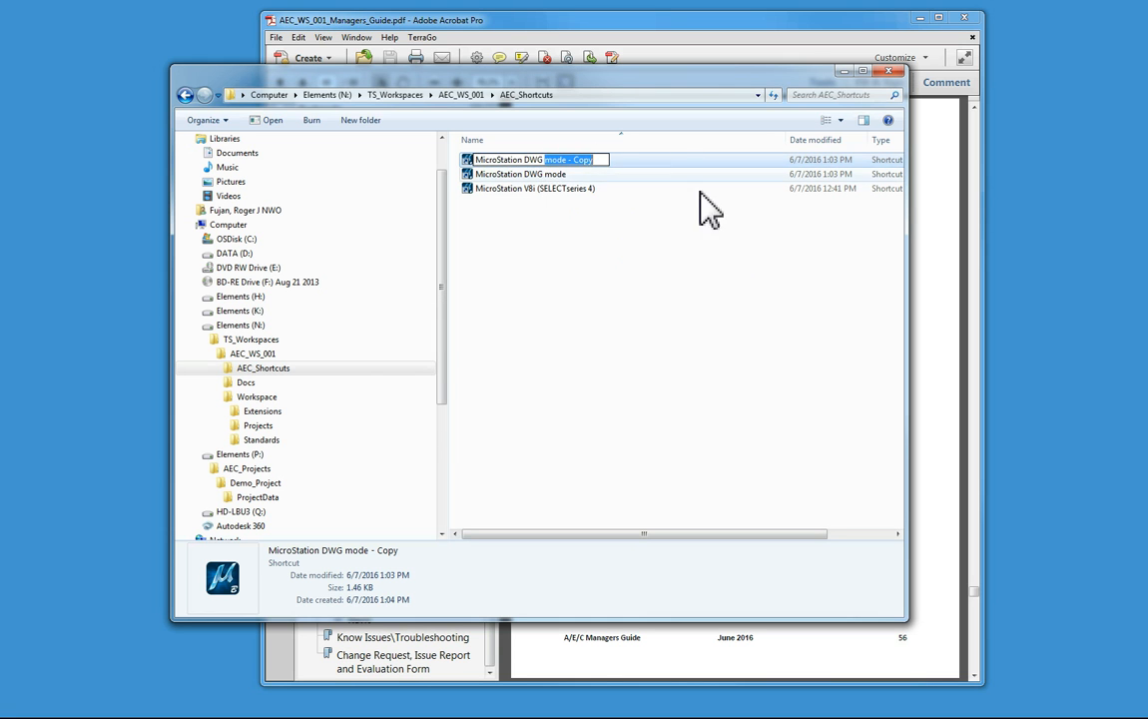
click(594, 161)
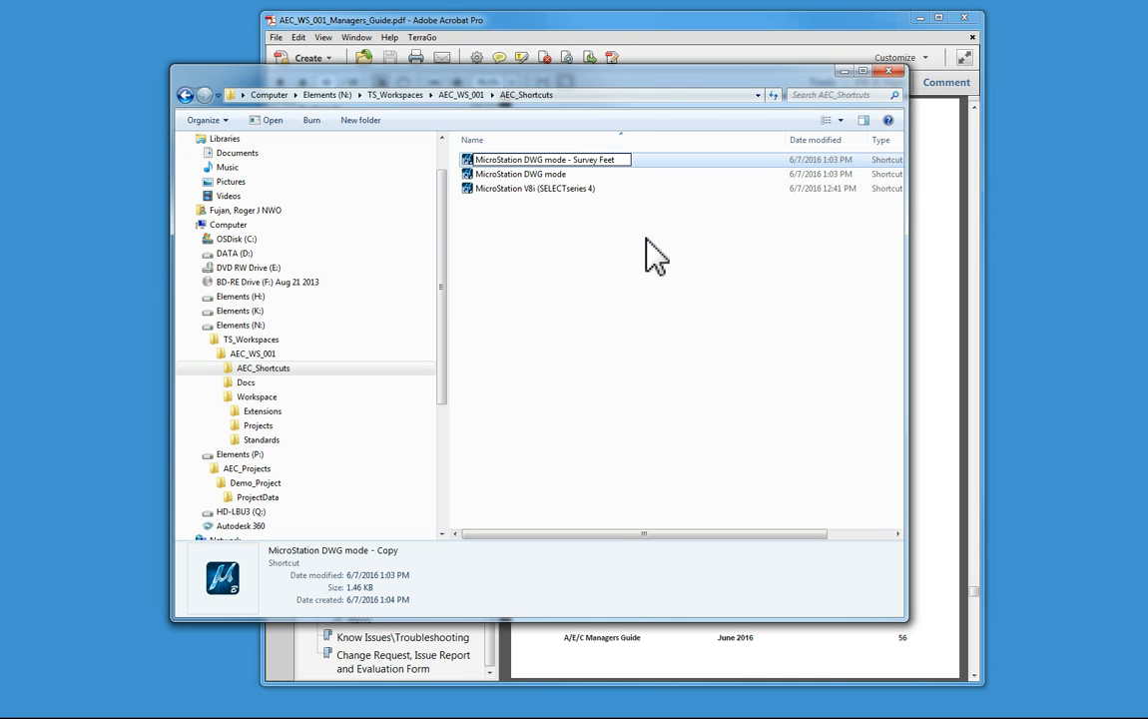
click(689, 239)
Open the properties of the MicroStation DWG mode - Survey Feet shortcut and move the dialog clear of the Managers Guide.
click(559, 160)
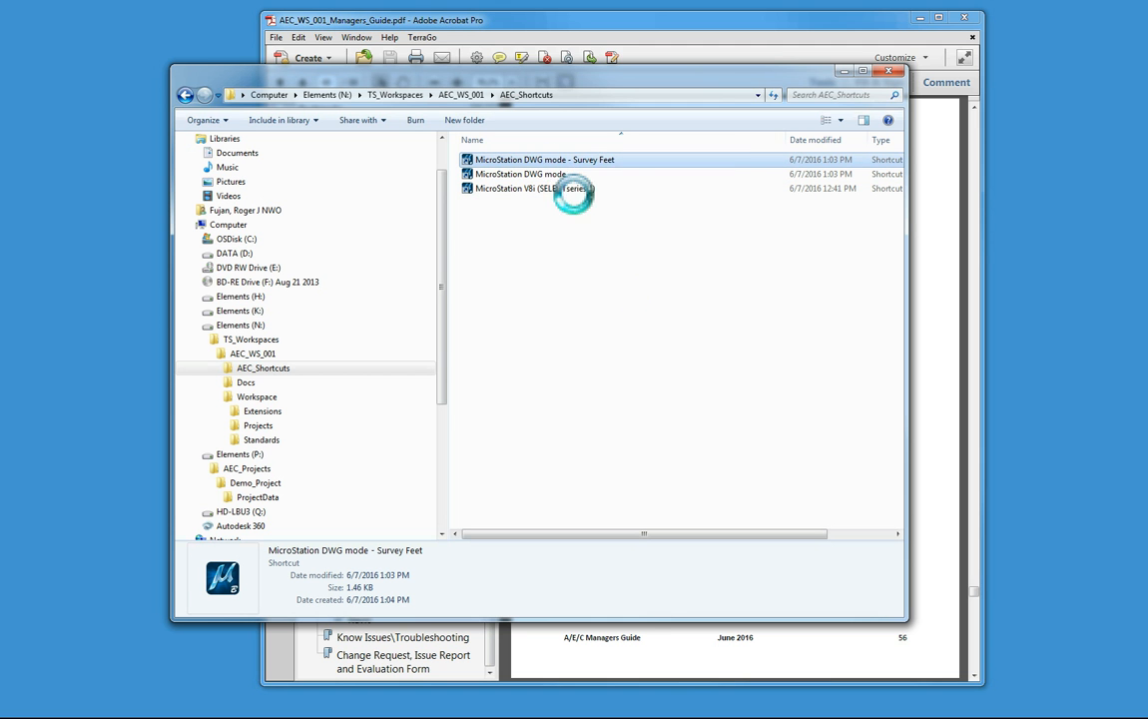
right_click(597, 159)
click(610, 470)
drag(631, 169, 134, 119)
Copy the -wsAEC_DWG_SurveyFeet command line switch from the Managers Guide.
click(591, 35)
drag(567, 197, 614, 197)
drag(565, 330, 650, 331)
key(ctrl+c)
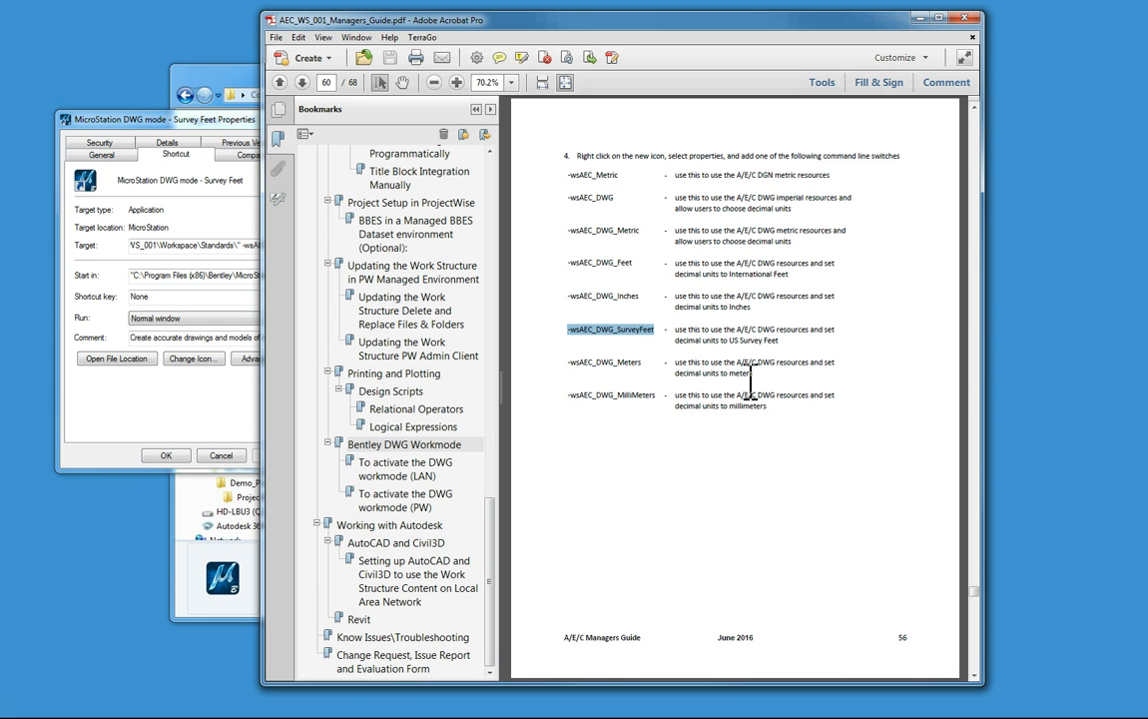
Replace the -wsAEC_DWG switch in the shortcut's target with -wsAEC_DWG_SurveyFeet, restore the quotation mark after the Standards path, and save.
click(185, 122)
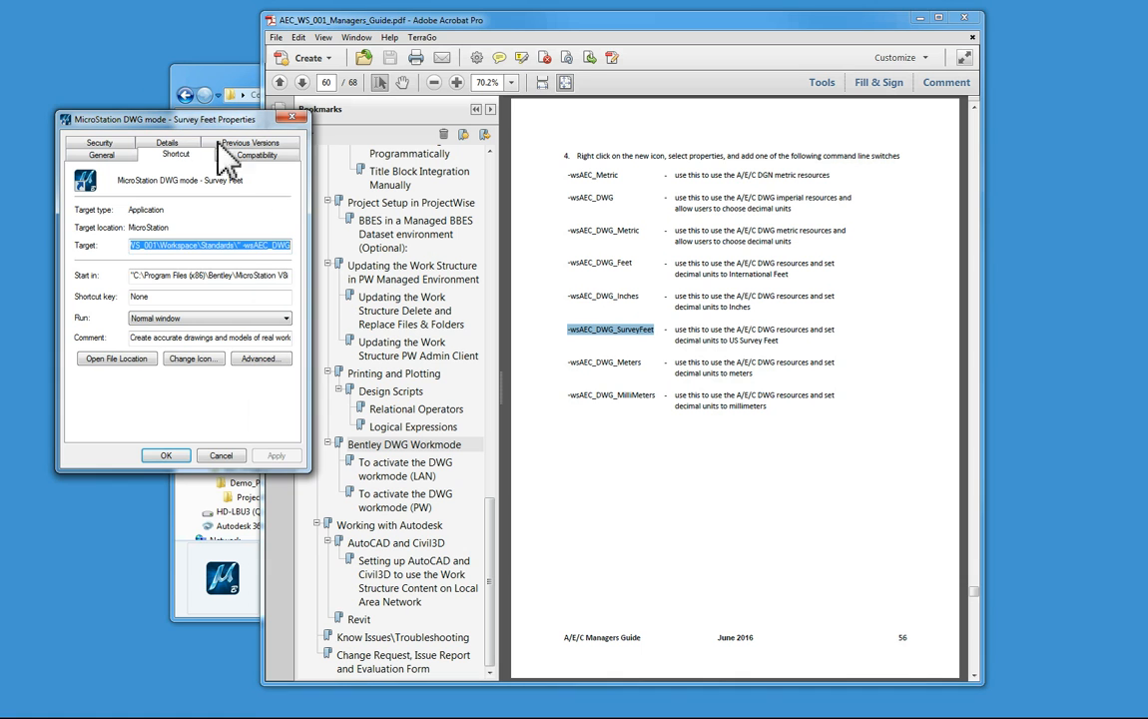
click(248, 246)
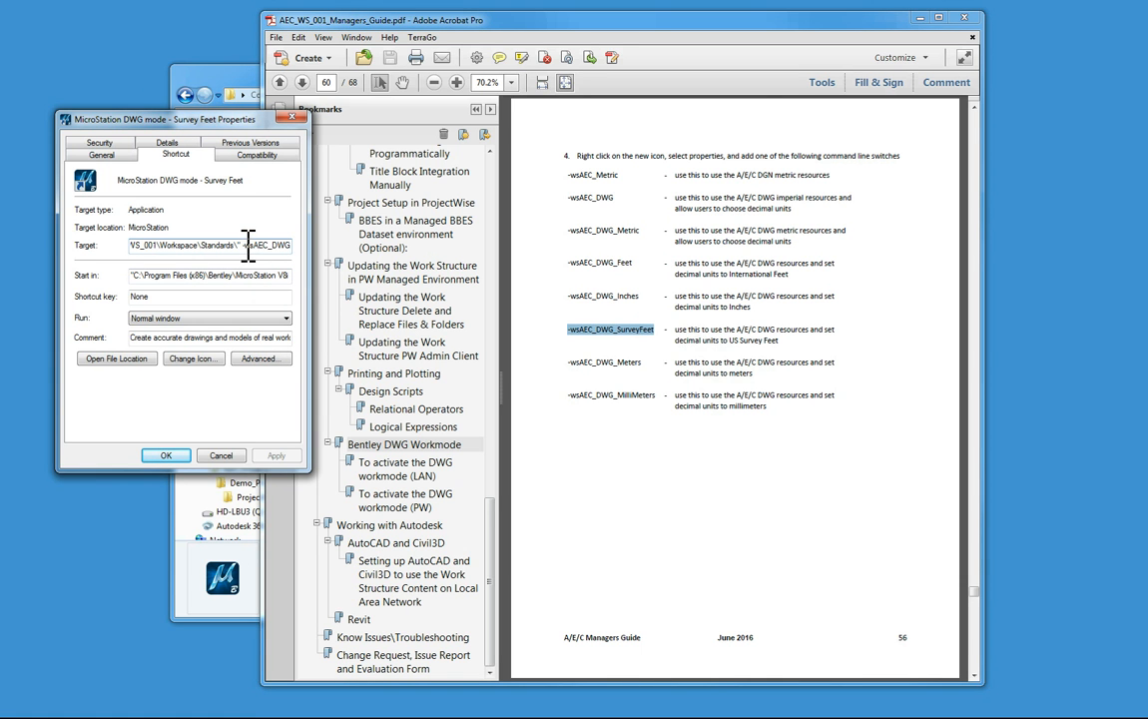
drag(244, 246, 350, 256)
key(ctrl+v)
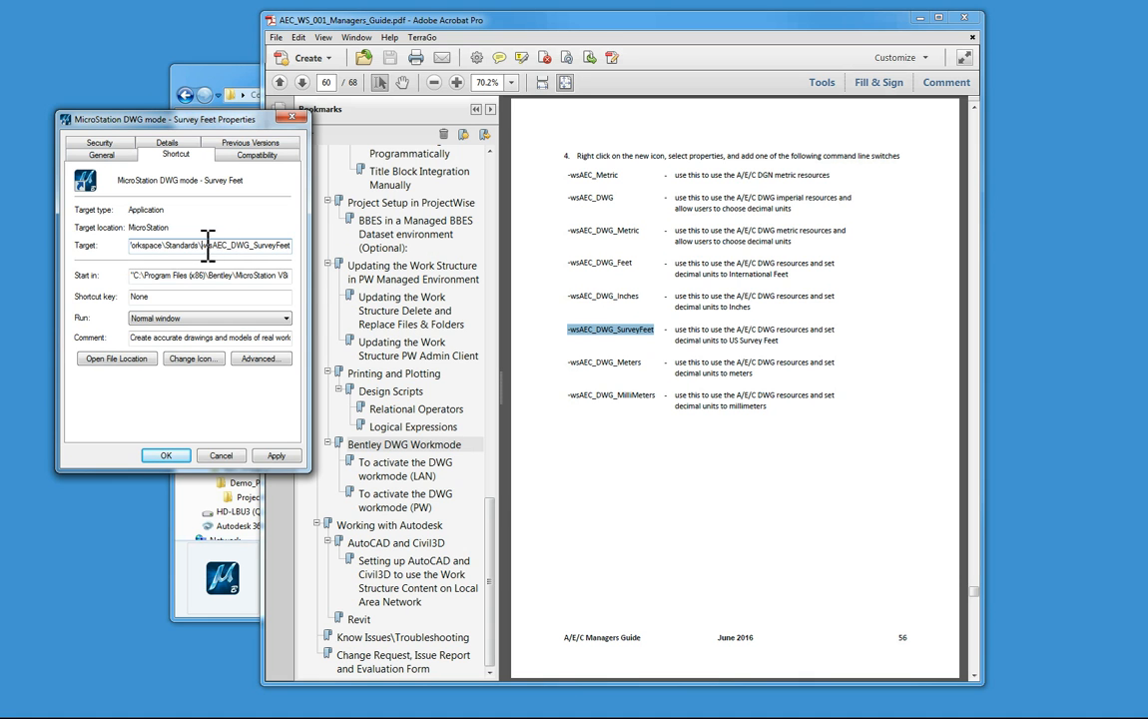
text(")
click(164, 455)
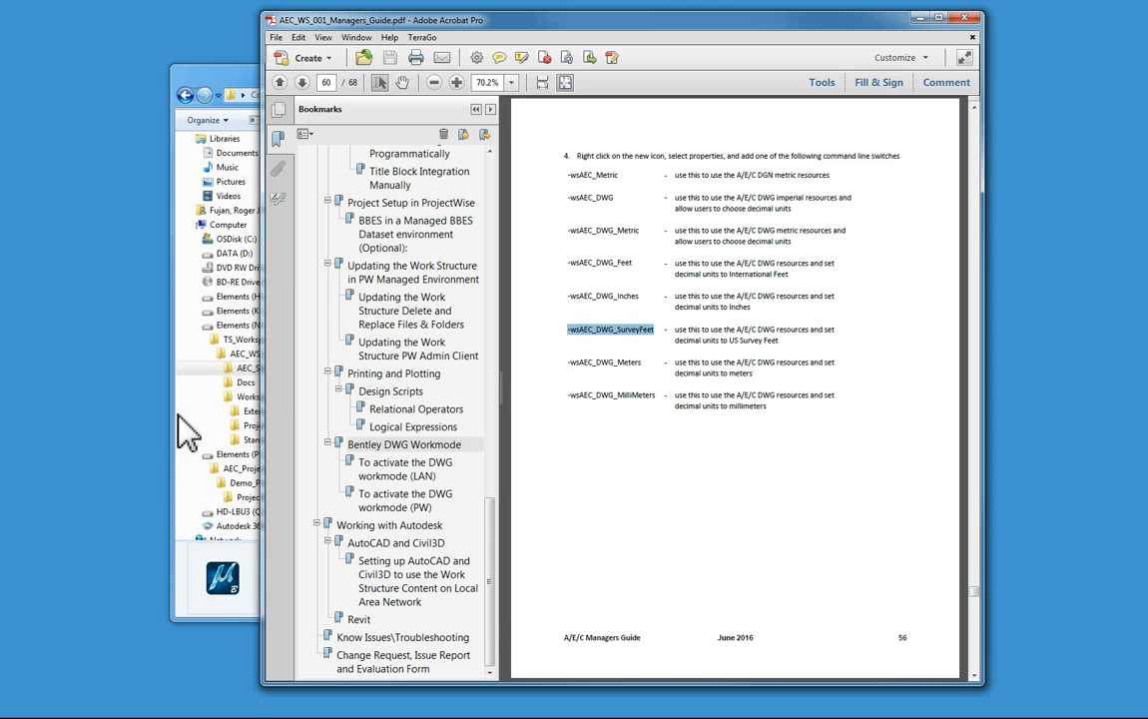
Review the shortcuts in the AEC_Shortcuts folder and return to the switch list in the Managers Guide.
click(222, 80)
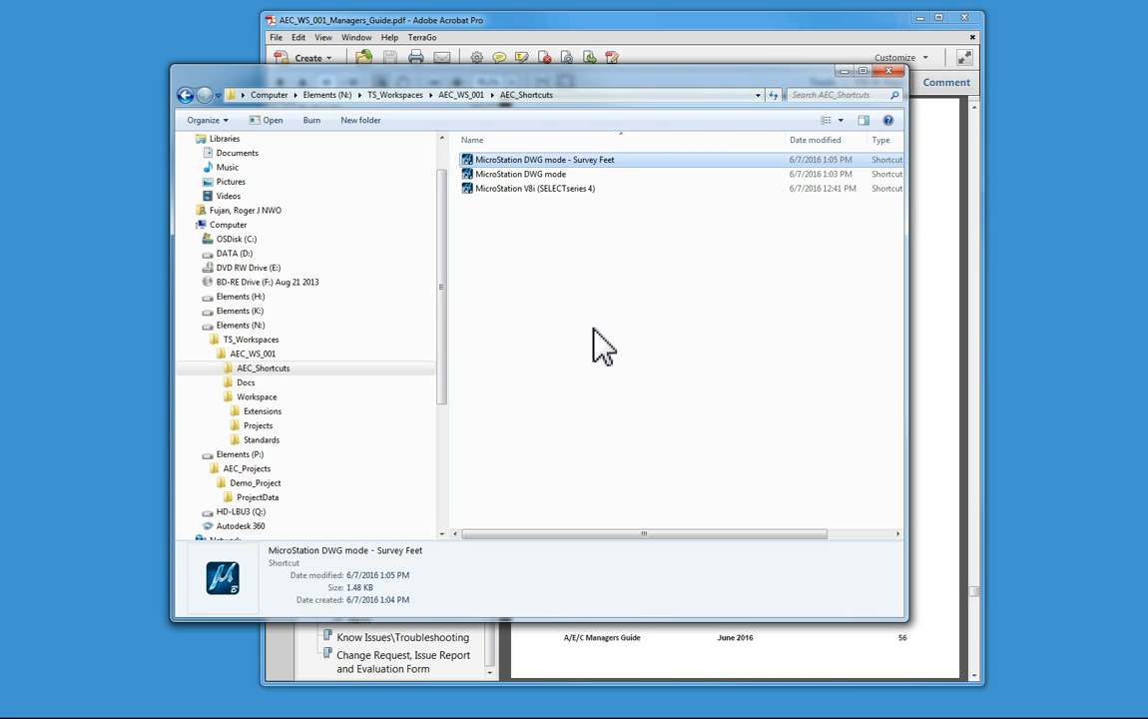
click(504, 176)
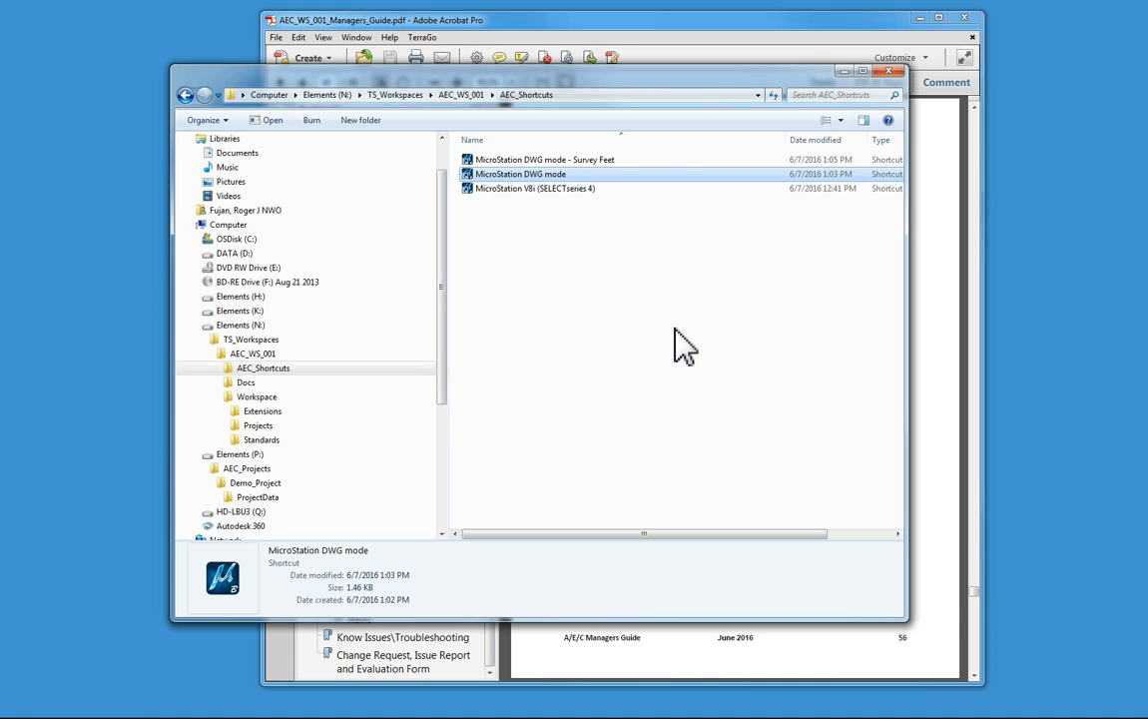
click(489, 159)
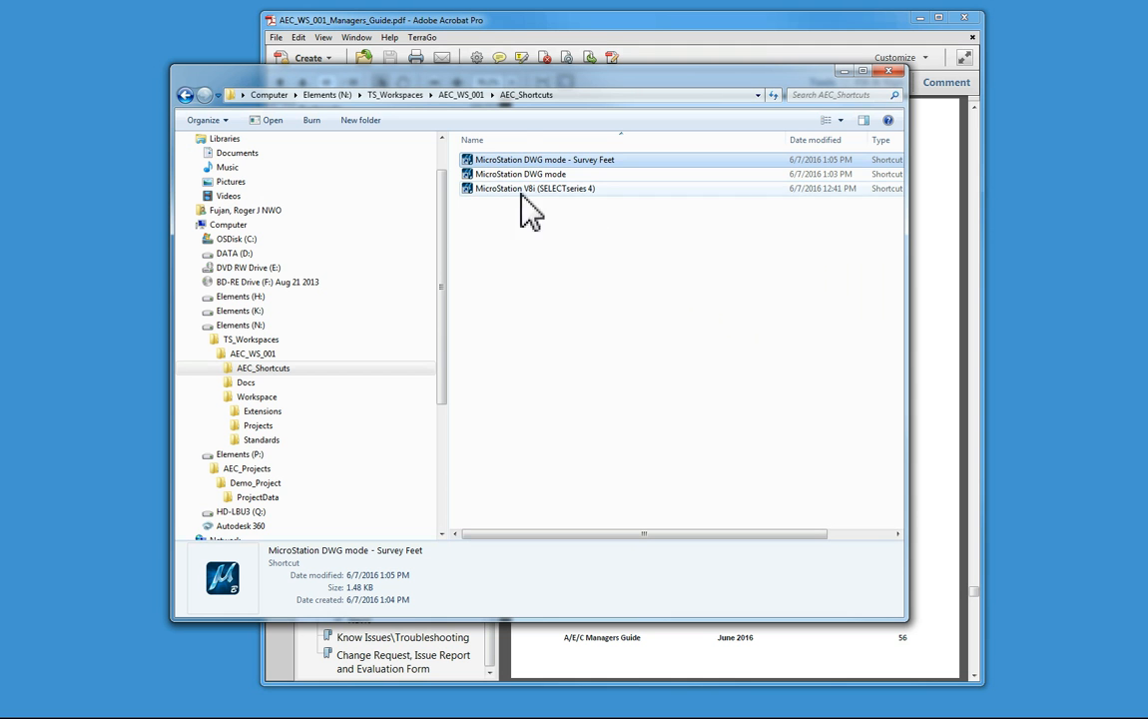
click(594, 307)
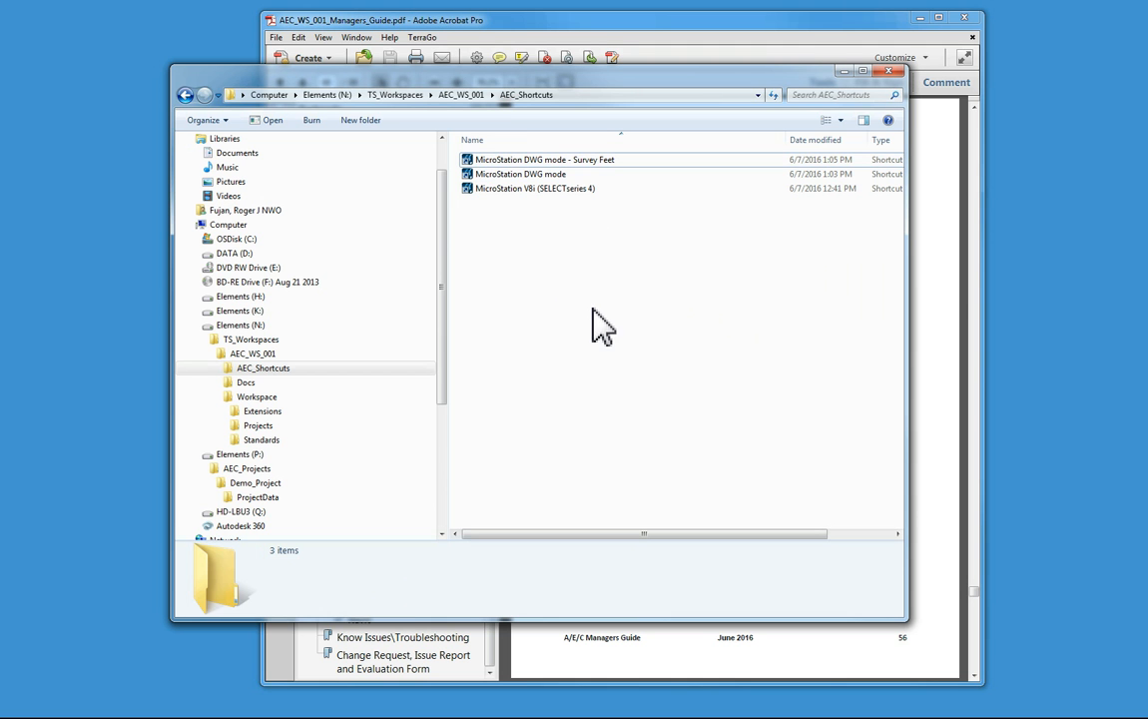
click(805, 36)
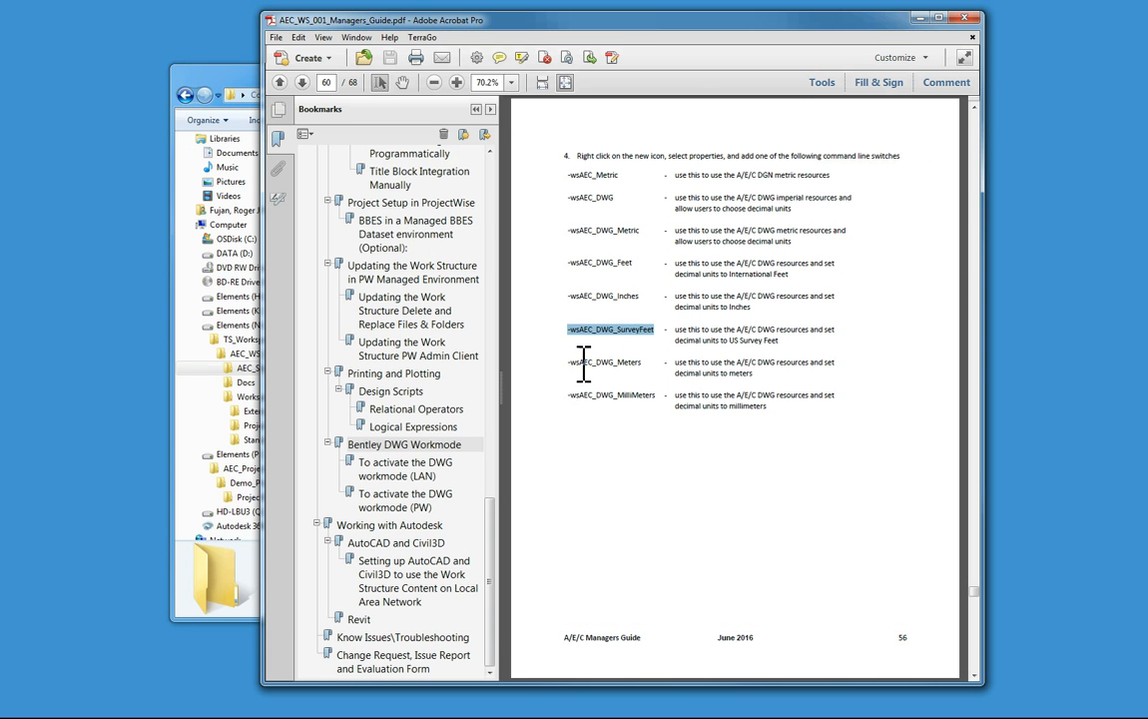